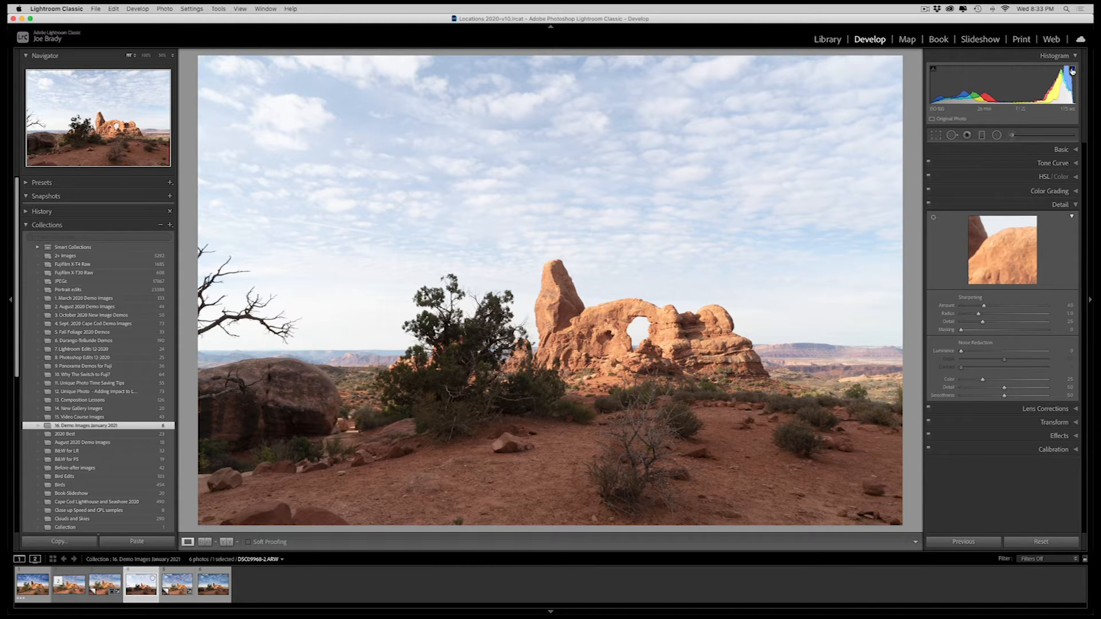
Test the highlight and shadow clipping warnings with the exposure strongly raised and lowered, resetting it to 0.00 after each test.
{"action": "left_click", "coordinate": [1074, 69]}
{"action": "left_click", "coordinate": [1060, 150]}
{"action": "left_click_drag", "start_coordinate": [1004, 235], "coordinate": [1025, 236]}
{"action": "left_click", "coordinate": [1072, 69]}
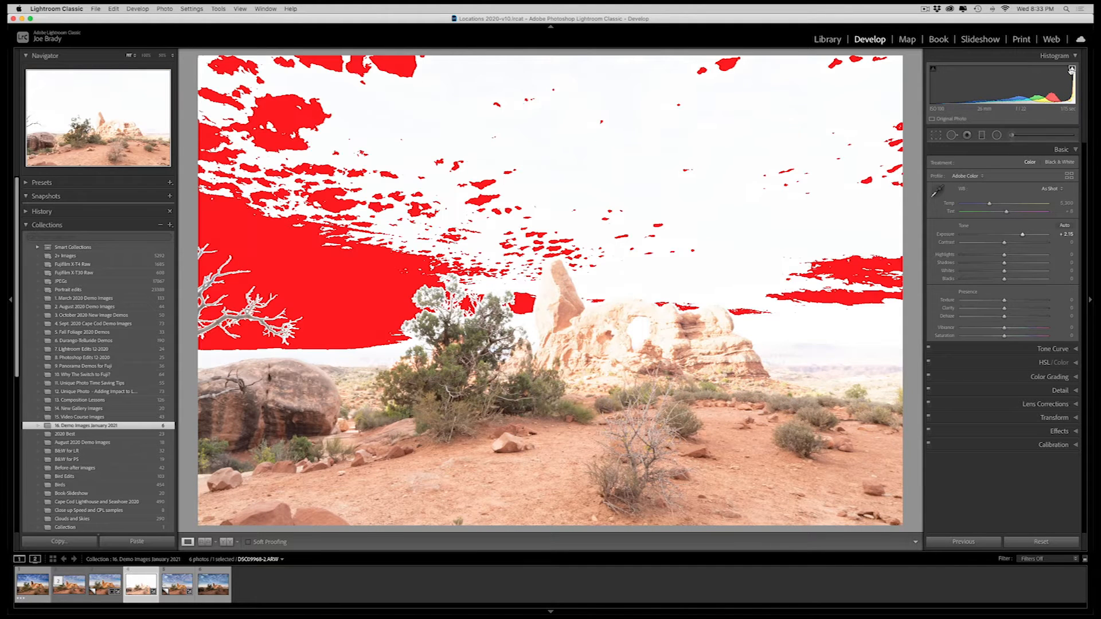
{"action": "left_click", "coordinate": [1072, 68]}
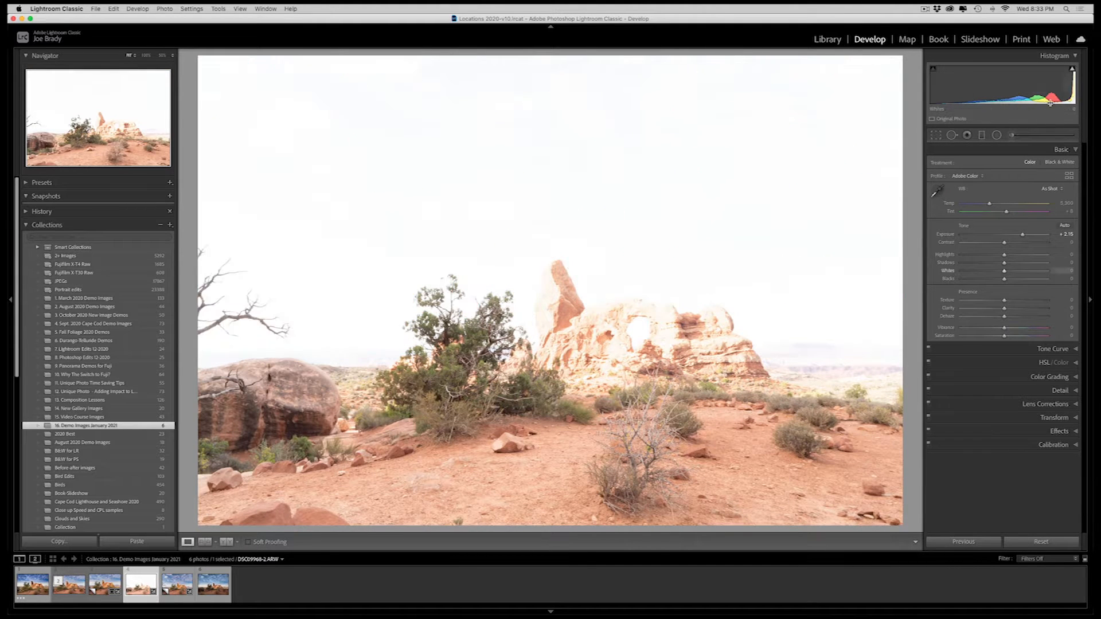
{"action": "double_click", "coordinate": [949, 236]}
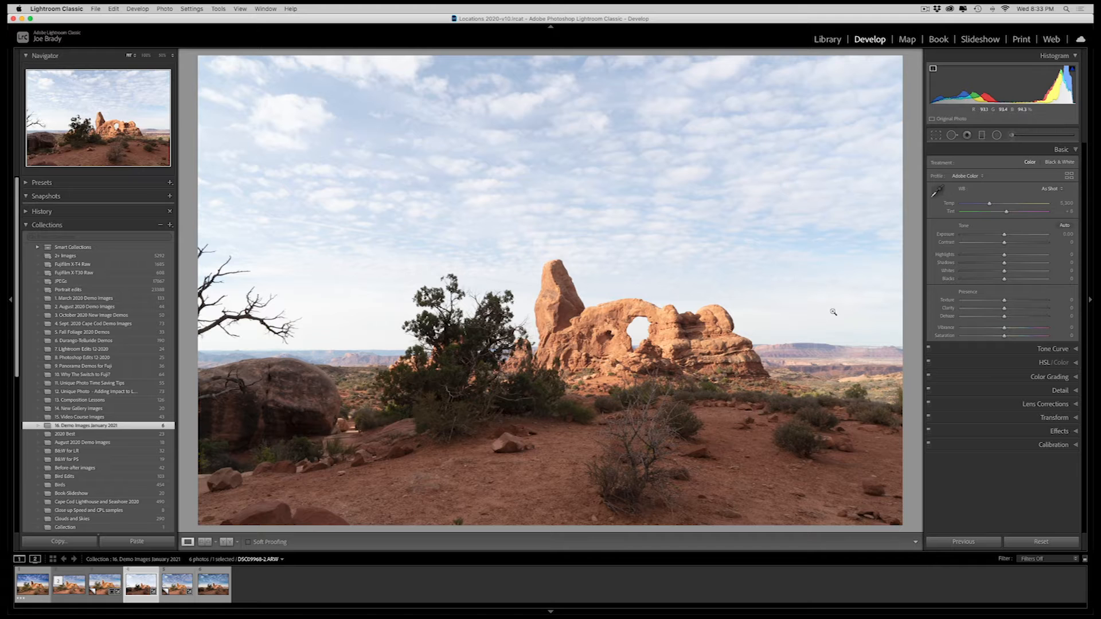
{"action": "left_click_drag", "start_coordinate": [1004, 235], "coordinate": [970, 239]}
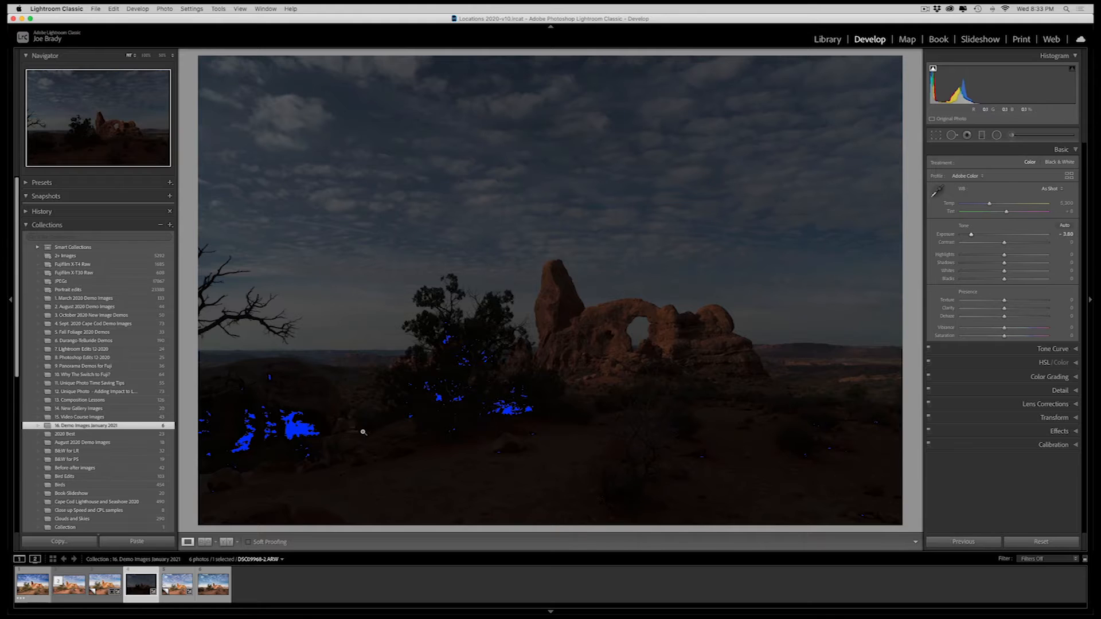
{"action": "double_click", "coordinate": [946, 235]}
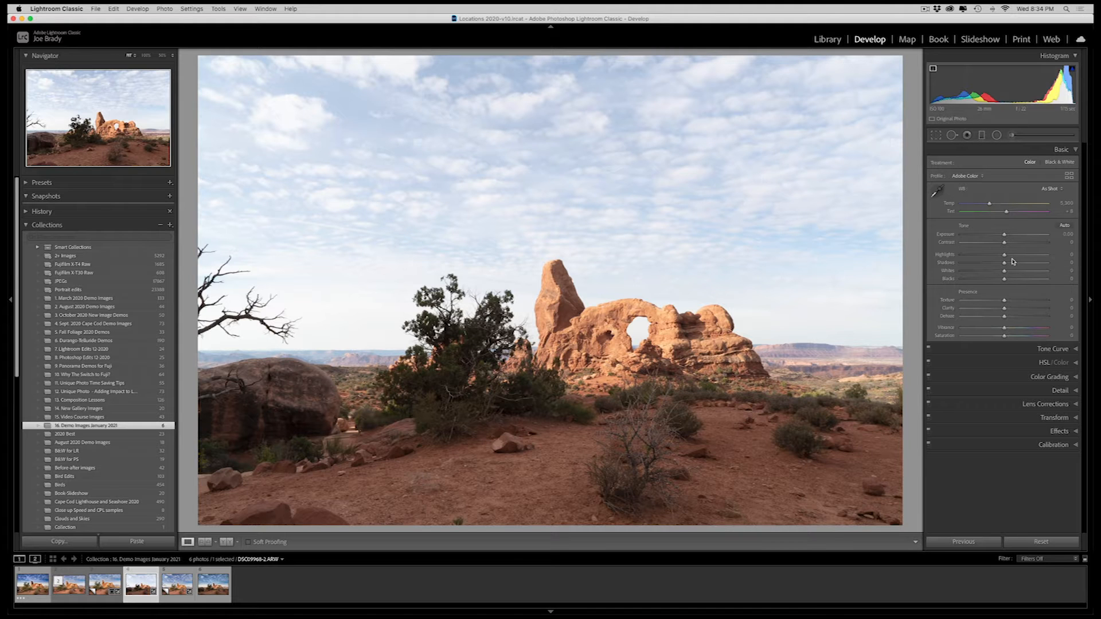
Set the photo's Highlights to -100, Shadows to +63, Texture to +40 and Clarity to +13.
{"action": "left_click_drag", "start_coordinate": [1004, 258], "coordinate": [1031, 263]}
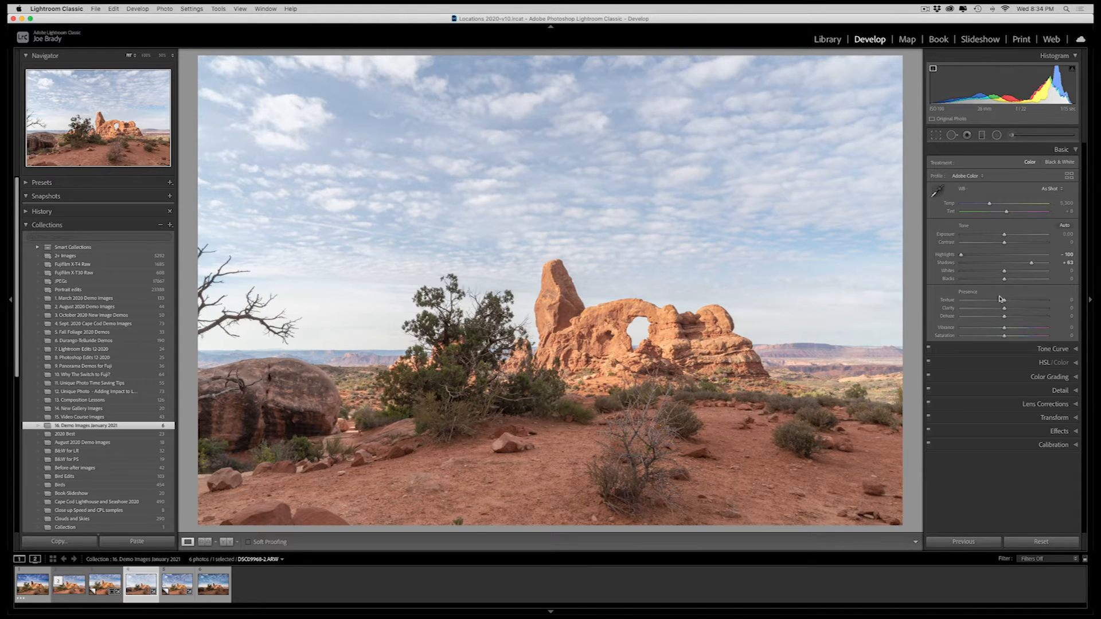
{"action": "left_click", "coordinate": [1021, 300]}
{"action": "left_click", "coordinate": [1014, 309]}
{"action": "left_click_drag", "start_coordinate": [1014, 310], "coordinate": [1011, 309]}
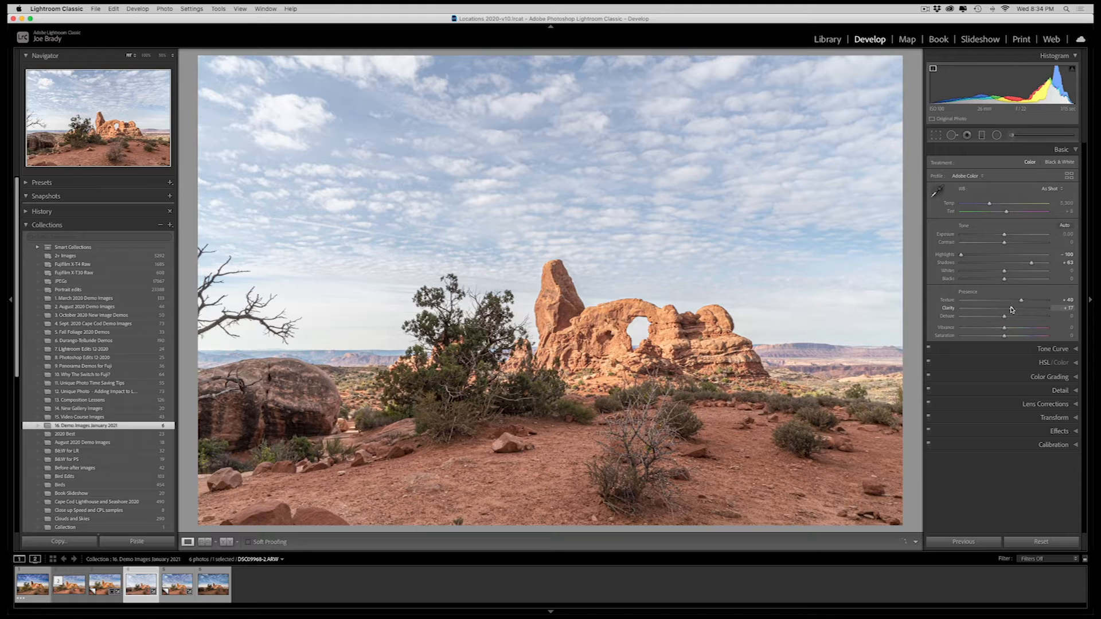
{"action": "left_click_drag", "start_coordinate": [1011, 309], "coordinate": [1009, 314]}
Set Vibrance to +26 and Saturation to +17, and compare the edited photo with its original version.
{"action": "left_click", "coordinate": [1018, 328]}
{"action": "mouse_move", "coordinate": [1018, 329]}
{"action": "left_mouse_down"}
{"action": "mouse_move", "coordinate": [1060, 328]}
{"action": "mouse_move", "coordinate": [1013, 337]}
{"action": "left_mouse_up"}
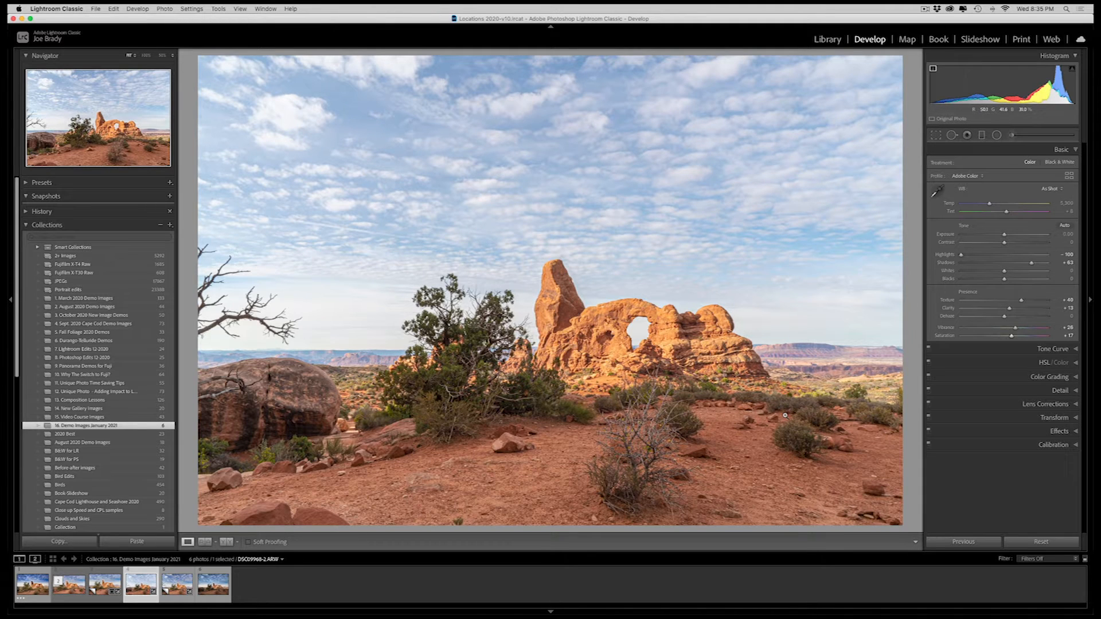
{"action": "key", "text": "backslash"}
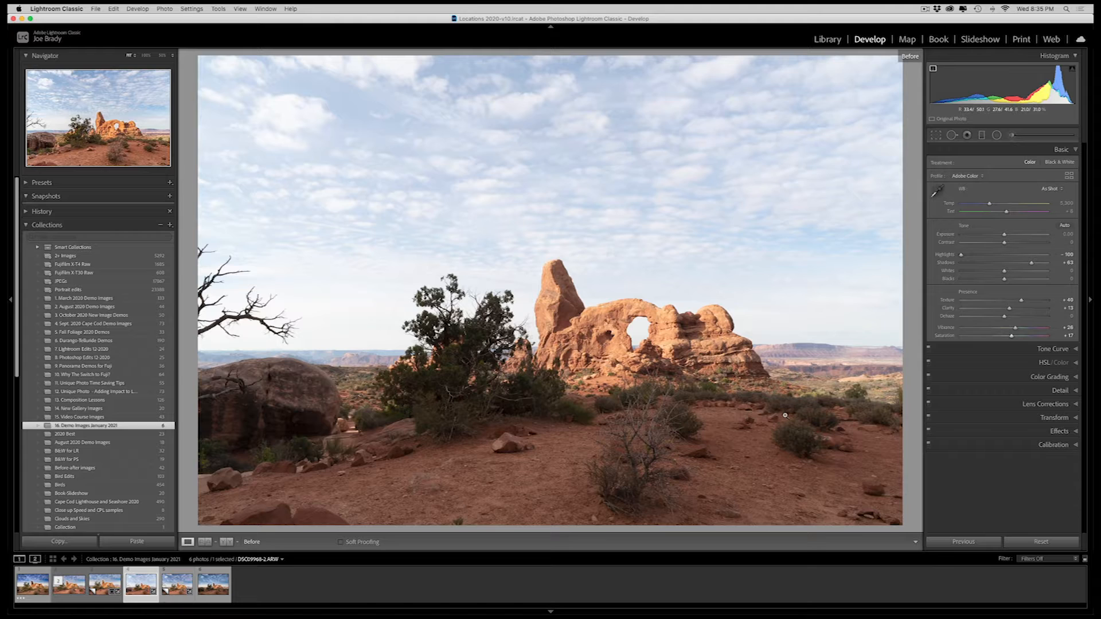
{"action": "key", "text": "backslash"}
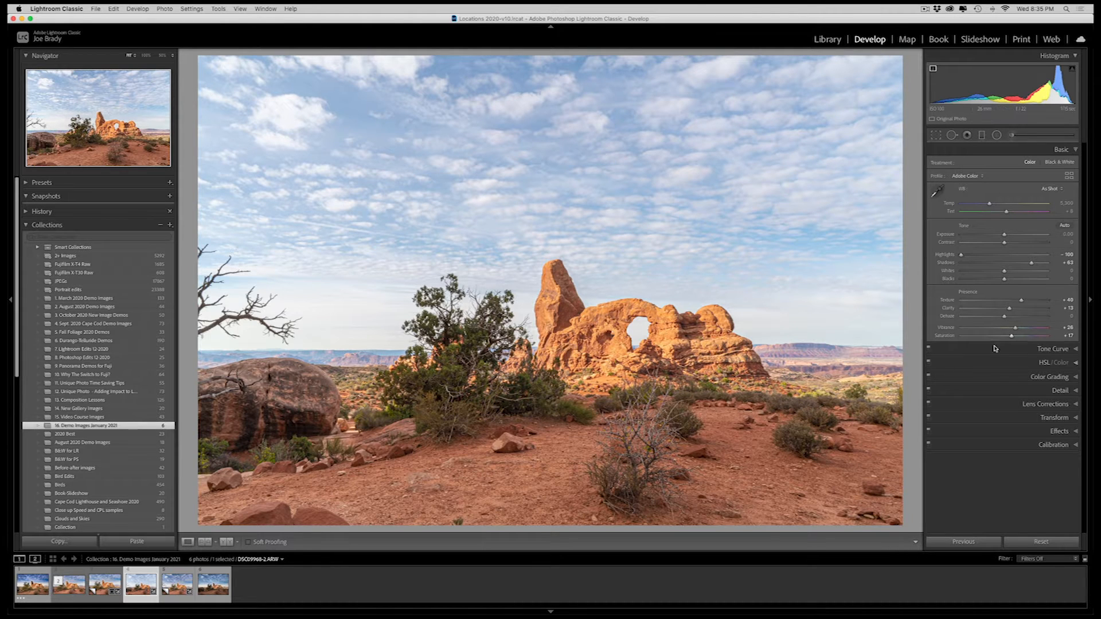
Add a graduated filter over the sky, fading out just below the horizon, with Dehaze at 29 and Temp at 6.
{"action": "left_click", "coordinate": [982, 135]}
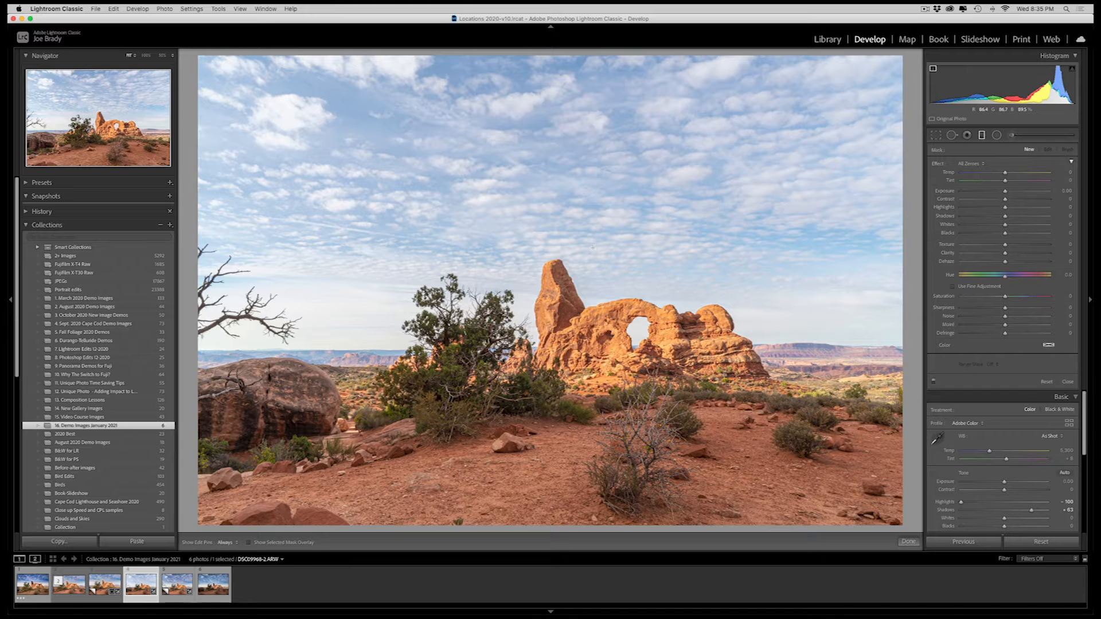
{"action": "left_click_drag", "start_coordinate": [593, 245], "coordinate": [592, 371]}
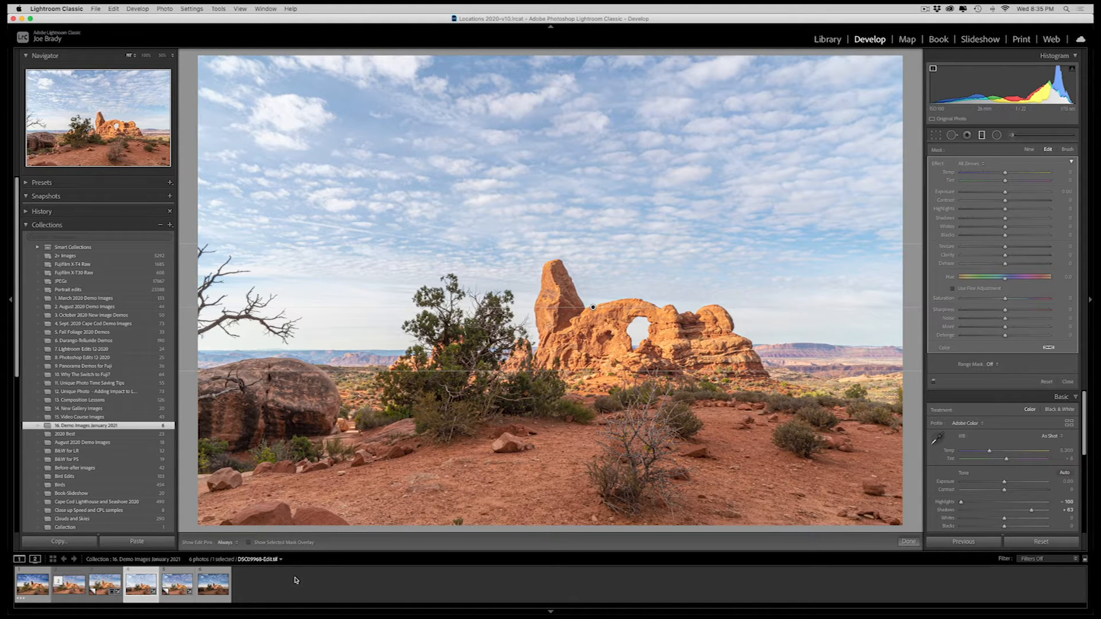
{"action": "left_click", "coordinate": [249, 542]}
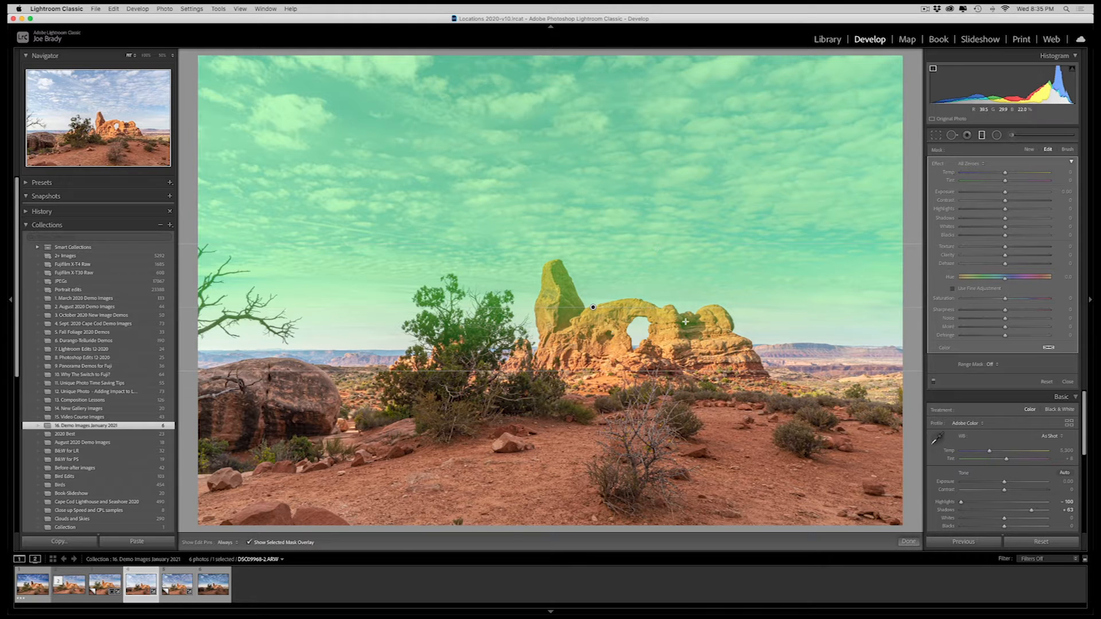
{"action": "key", "text": "o"}
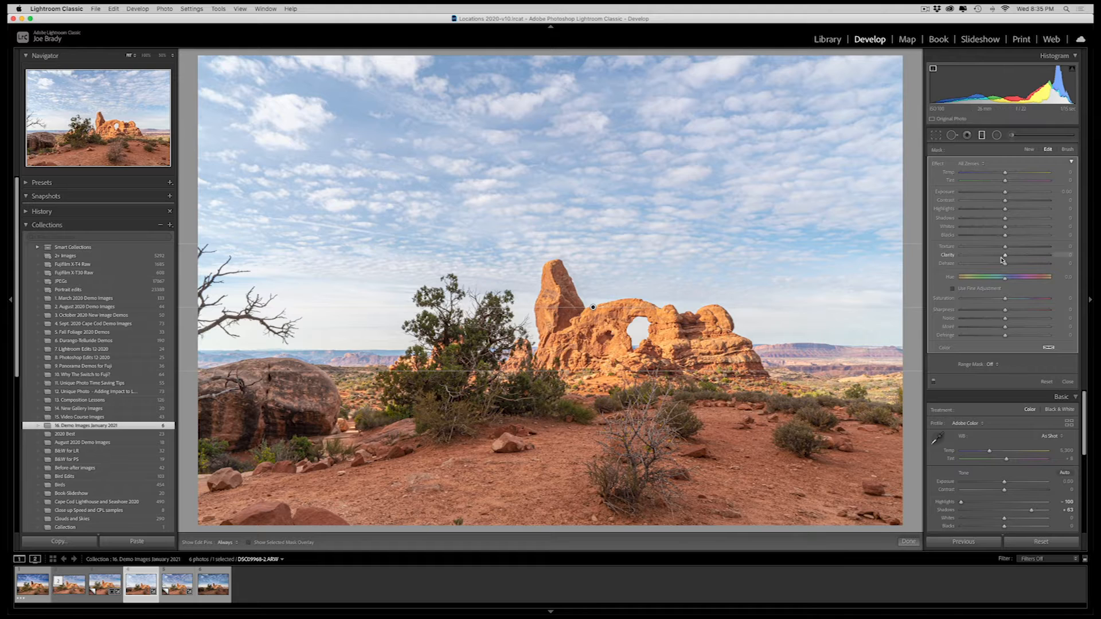
{"action": "left_click", "coordinate": [1018, 264]}
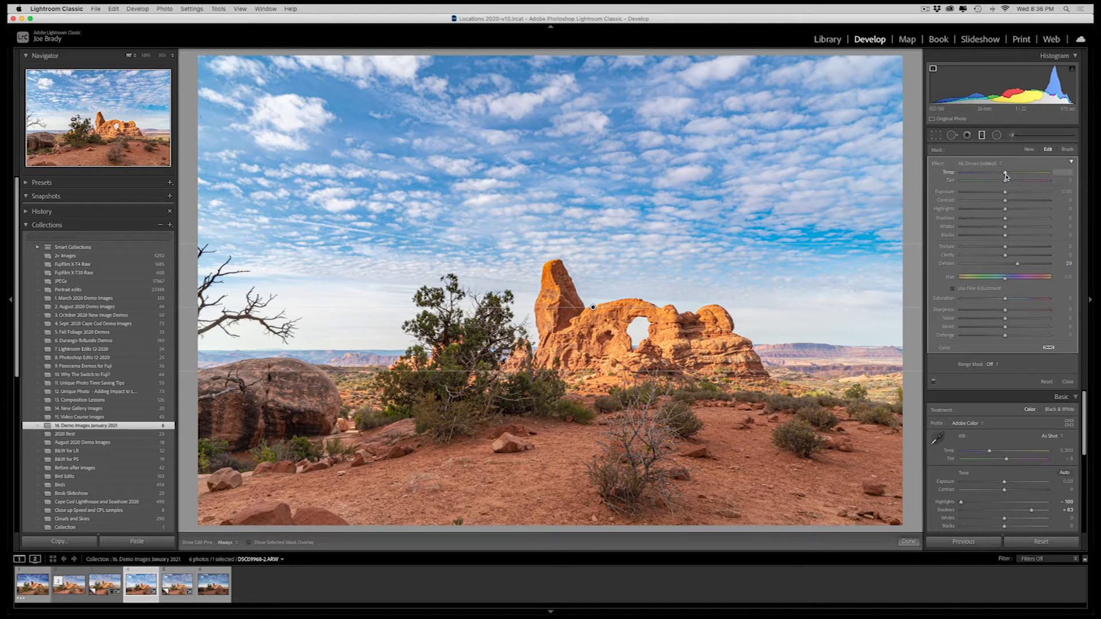
{"action": "left_click_drag", "start_coordinate": [1006, 176], "coordinate": [1009, 174]}
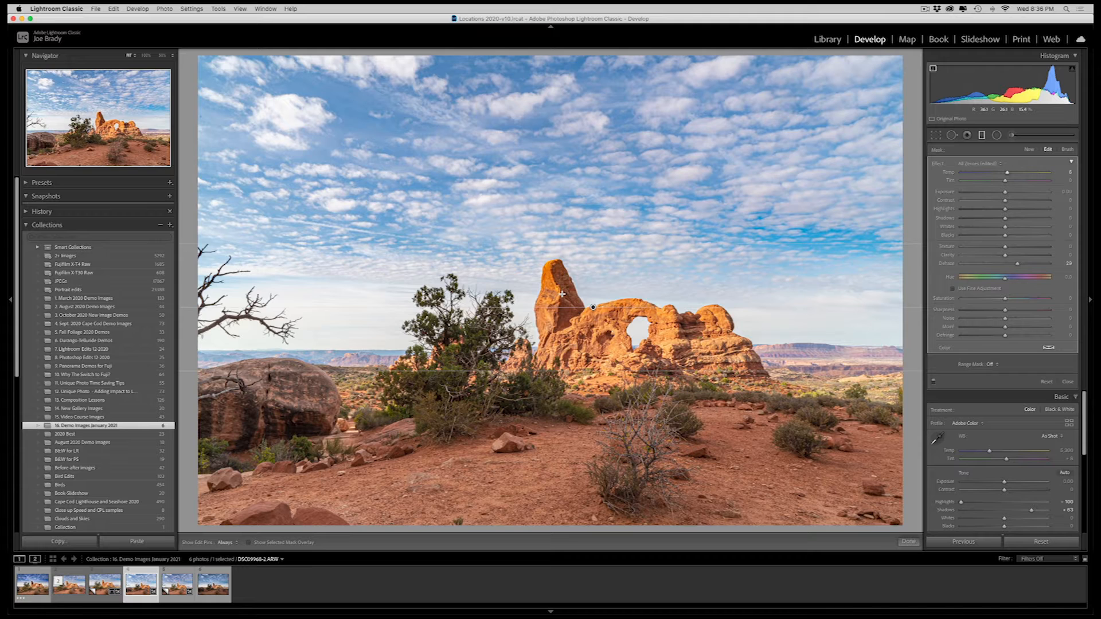
Show the mask overlay and move the sky gradient slightly lower on the rocks, tilting it a little.
{"action": "key", "text": "o"}
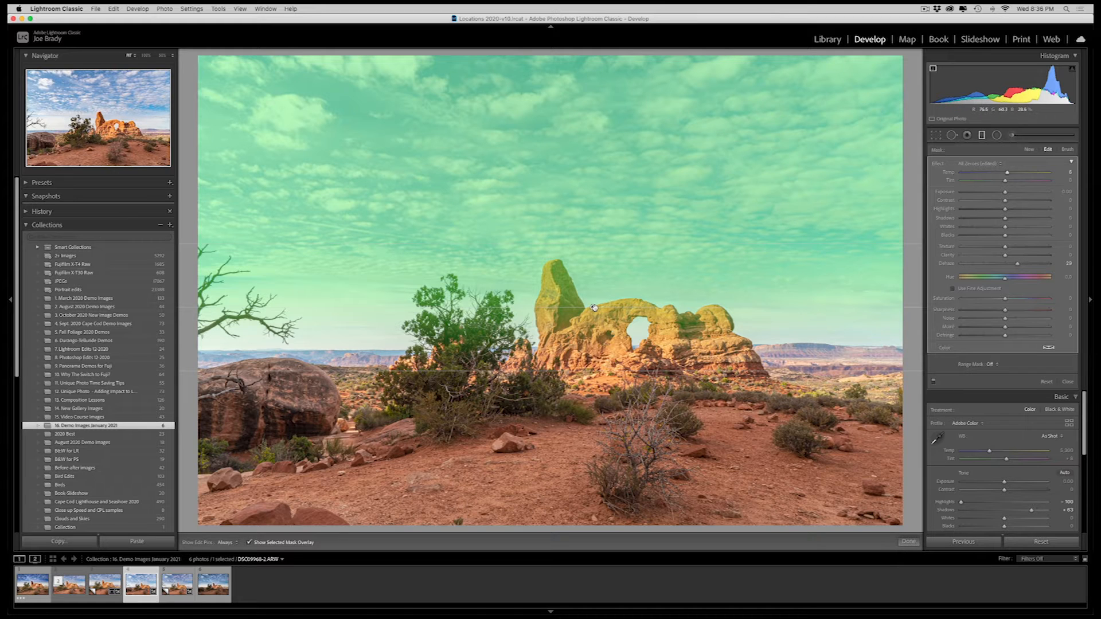
{"action": "mouse_move", "coordinate": [593, 307]}
{"action": "left_mouse_down"}
{"action": "mouse_move", "coordinate": [593, 271]}
{"action": "mouse_move", "coordinate": [594, 330]}
{"action": "mouse_move", "coordinate": [593, 300]}
{"action": "mouse_move", "coordinate": [594, 314]}
{"action": "left_mouse_up"}
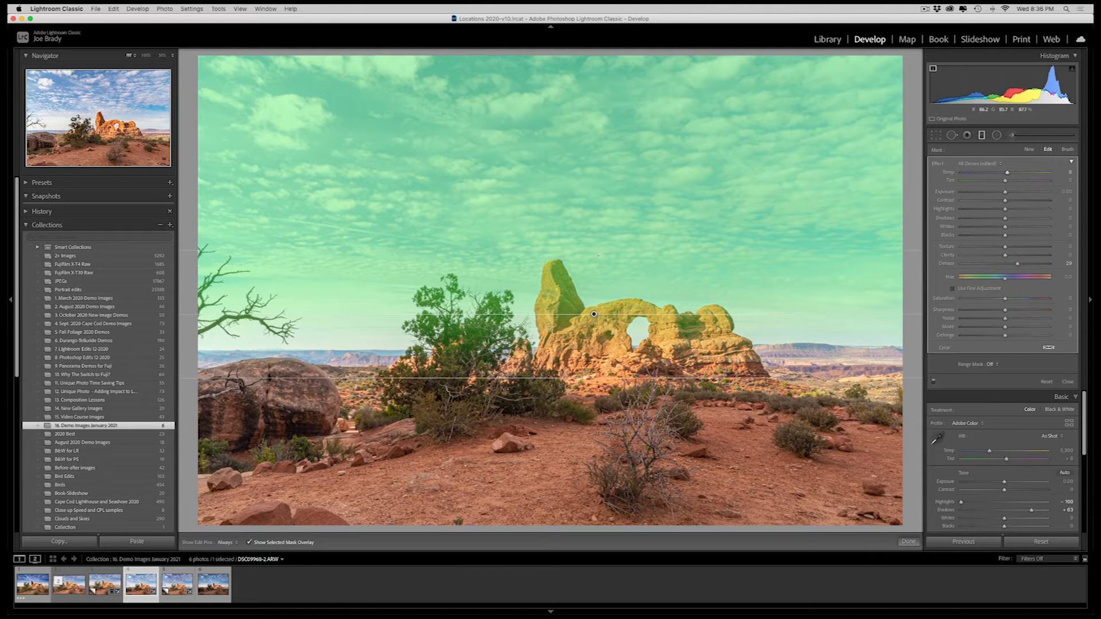
{"action": "left_click_drag", "start_coordinate": [594, 314], "coordinate": [594, 377]}
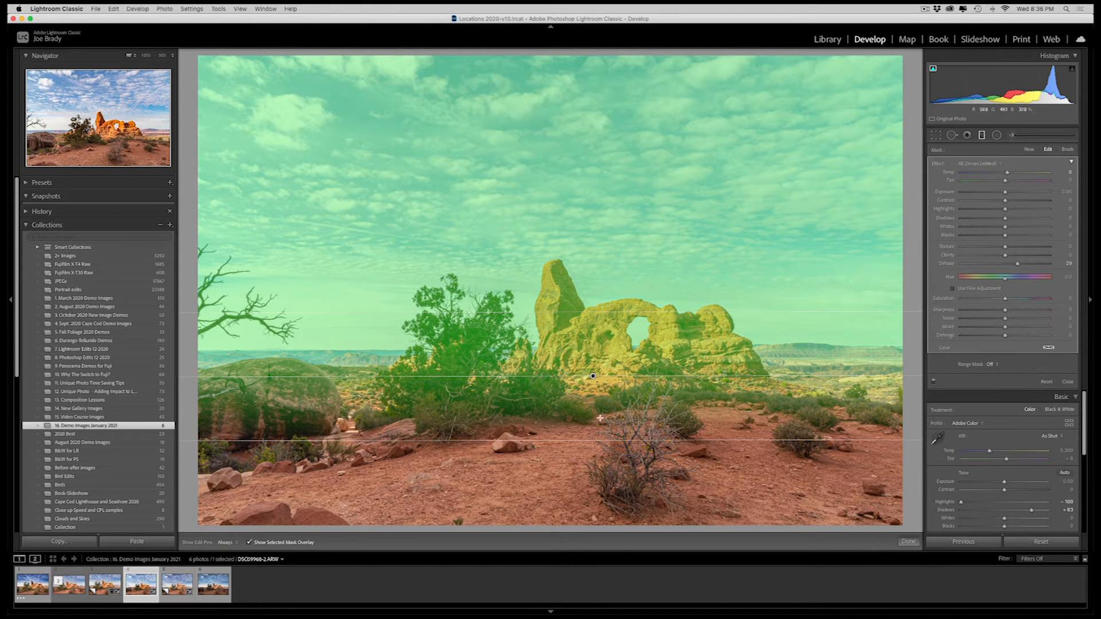
{"action": "left_click_drag", "start_coordinate": [593, 376], "coordinate": [598, 334]}
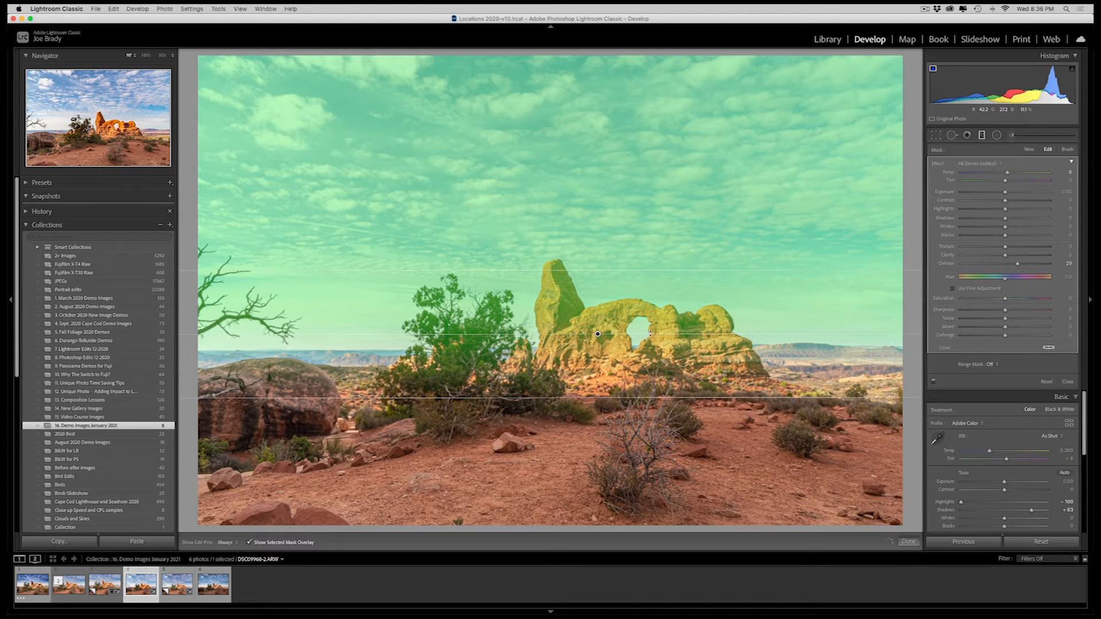
{"action": "left_click_drag", "start_coordinate": [660, 334], "coordinate": [598, 322]}
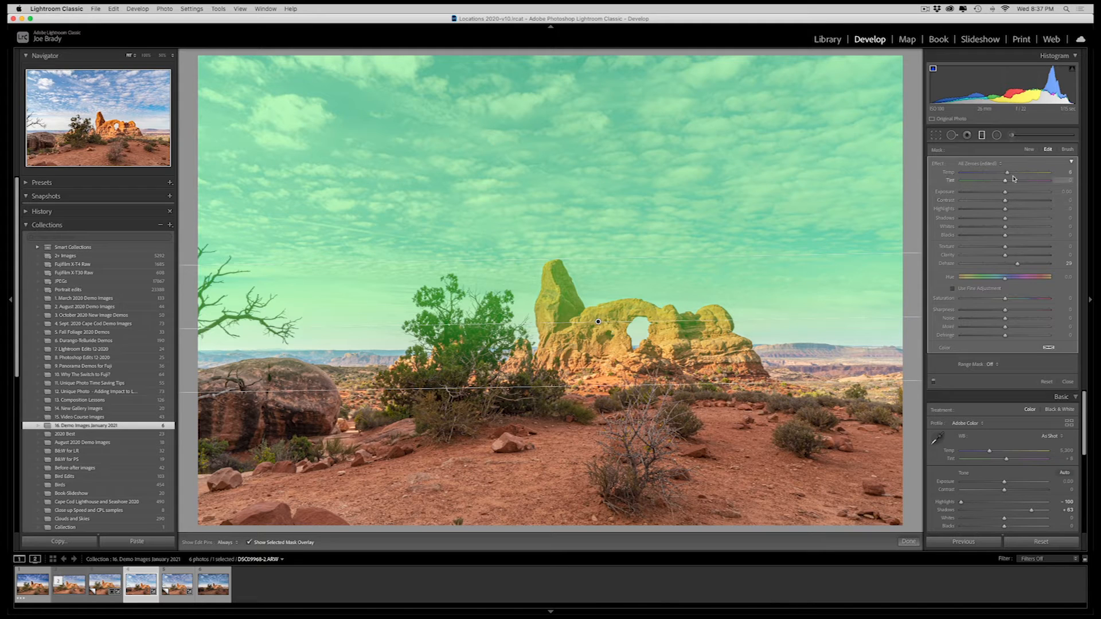
Erase the sky filter's mask from the sandstone tower and arch with the filter's auto-masked brush.
{"action": "left_click", "coordinate": [1066, 149]}
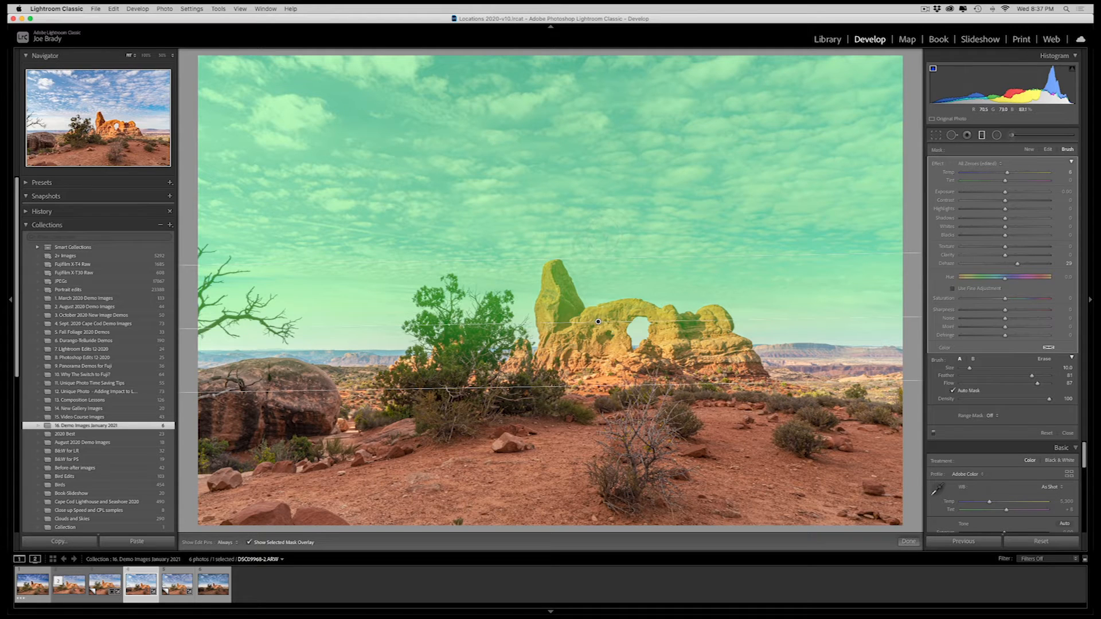
{"action": "key", "text": "alt"}
{"action": "key", "text": "h"}
{"action": "mouse_move", "coordinate": [559, 266]}
{"action": "left_mouse_down"}
{"action": "mouse_move", "coordinate": [551, 318]}
{"action": "mouse_move", "coordinate": [573, 310]}
{"action": "mouse_move", "coordinate": [565, 298]}
{"action": "mouse_move", "coordinate": [566, 314]}
{"action": "mouse_move", "coordinate": [716, 317]}
{"action": "mouse_move", "coordinate": [739, 351]}
{"action": "left_mouse_up"}
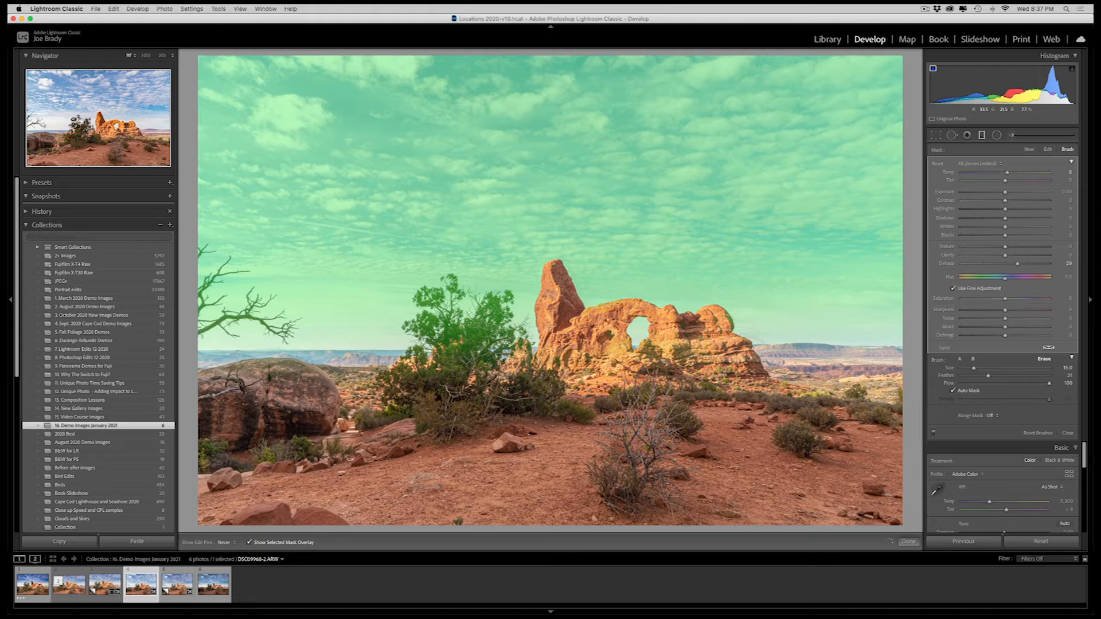
{"action": "key", "text": "h"}
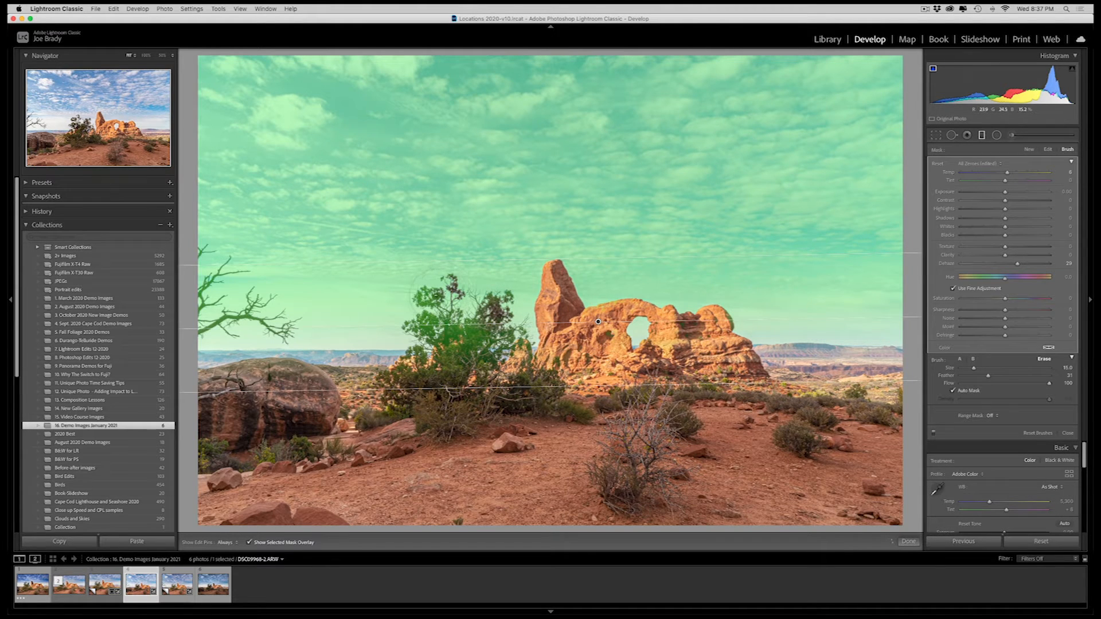
Erase the sky filter's mask from the large tree beside the rock formation.
{"action": "left_click", "coordinate": [429, 302]}
{"action": "mouse_move", "coordinate": [457, 339]}
{"action": "left_mouse_down"}
{"action": "mouse_move", "coordinate": [467, 349]}
{"action": "mouse_move", "coordinate": [456, 367]}
{"action": "mouse_move", "coordinate": [427, 330]}
{"action": "left_mouse_up"}
{"action": "mouse_move", "coordinate": [493, 358]}
{"action": "left_mouse_down"}
{"action": "mouse_move", "coordinate": [493, 319]}
{"action": "mouse_move", "coordinate": [507, 338]}
{"action": "mouse_move", "coordinate": [460, 371]}
{"action": "mouse_move", "coordinate": [398, 325]}
{"action": "mouse_move", "coordinate": [477, 344]}
{"action": "left_mouse_up"}
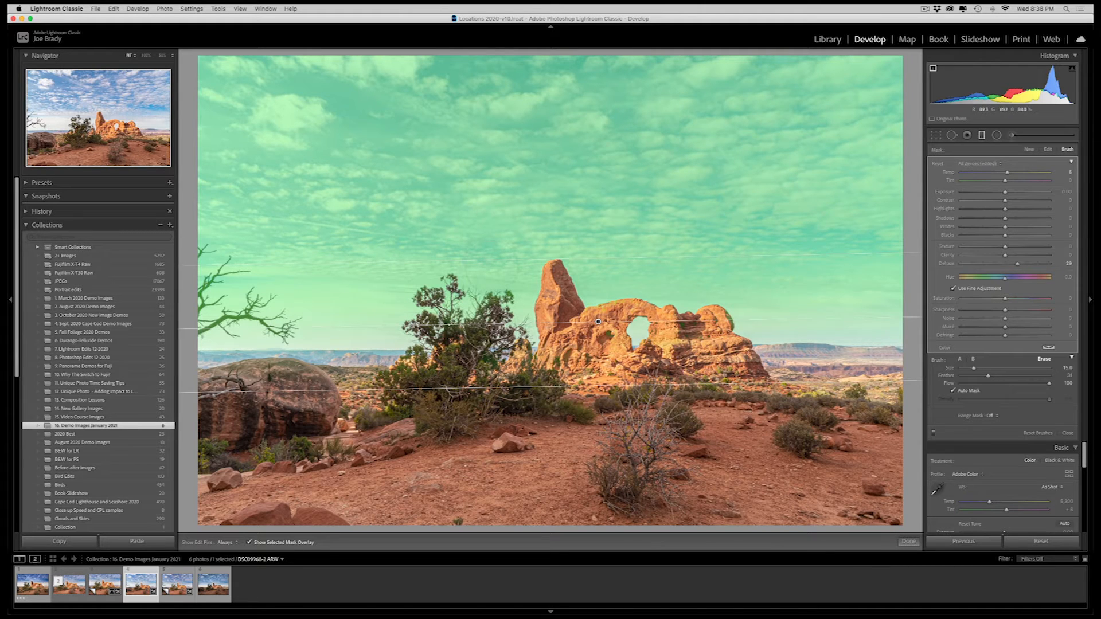
{"action": "key", "text": "alt"}
Hide the mask overlay, set the sky filter's Saturation to -7 and finish editing the filter.
{"action": "left_click", "coordinate": [248, 542]}
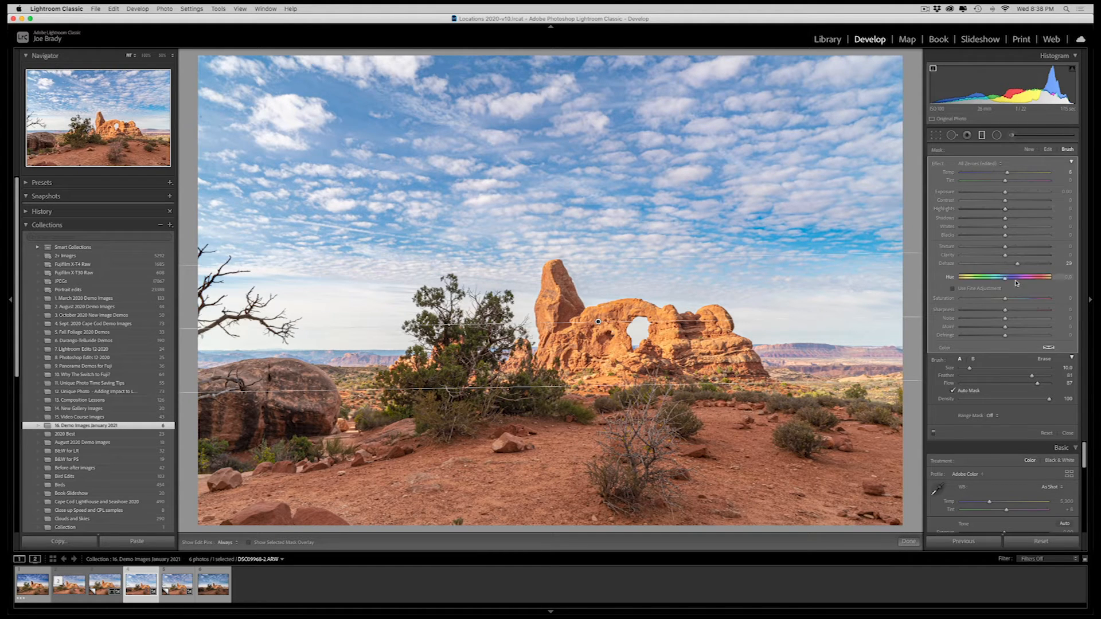
{"action": "left_click_drag", "start_coordinate": [1005, 299], "coordinate": [1002, 300]}
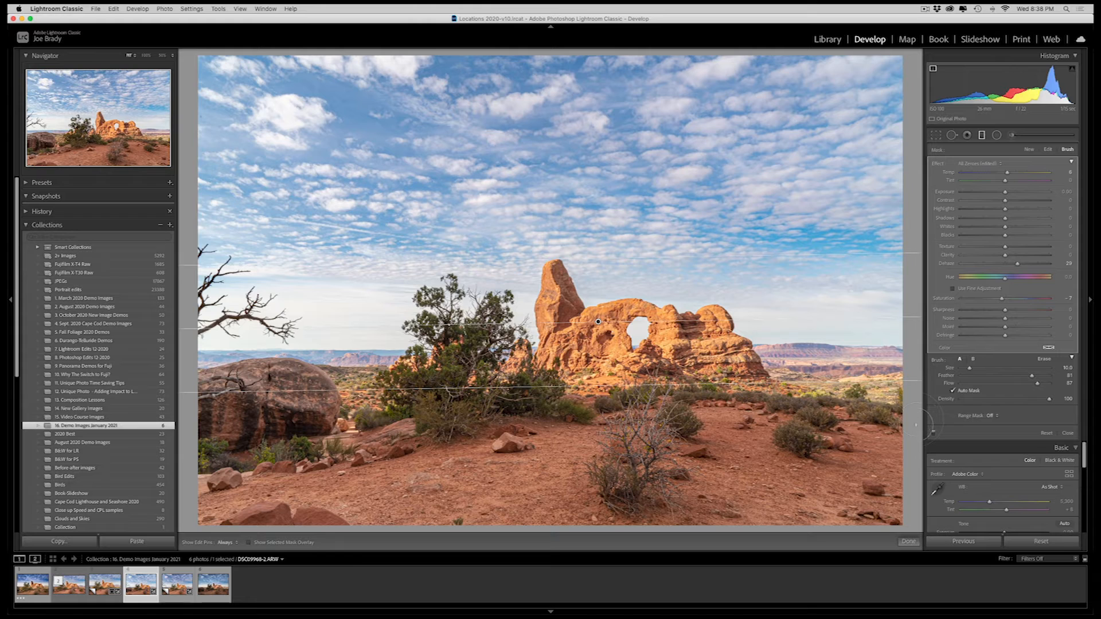
{"action": "left_click", "coordinate": [908, 541]}
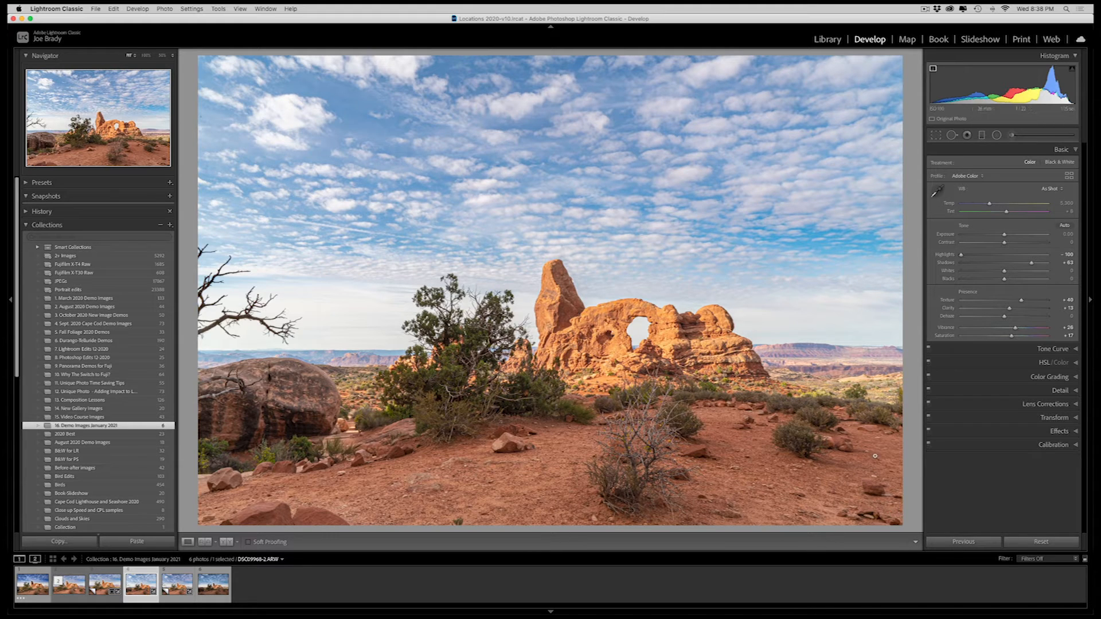
Add a second graduated filter over the foreground, fading upward at the horizon, with Shadows at 23, and show its mask overlay.
{"action": "left_click", "coordinate": [981, 135]}
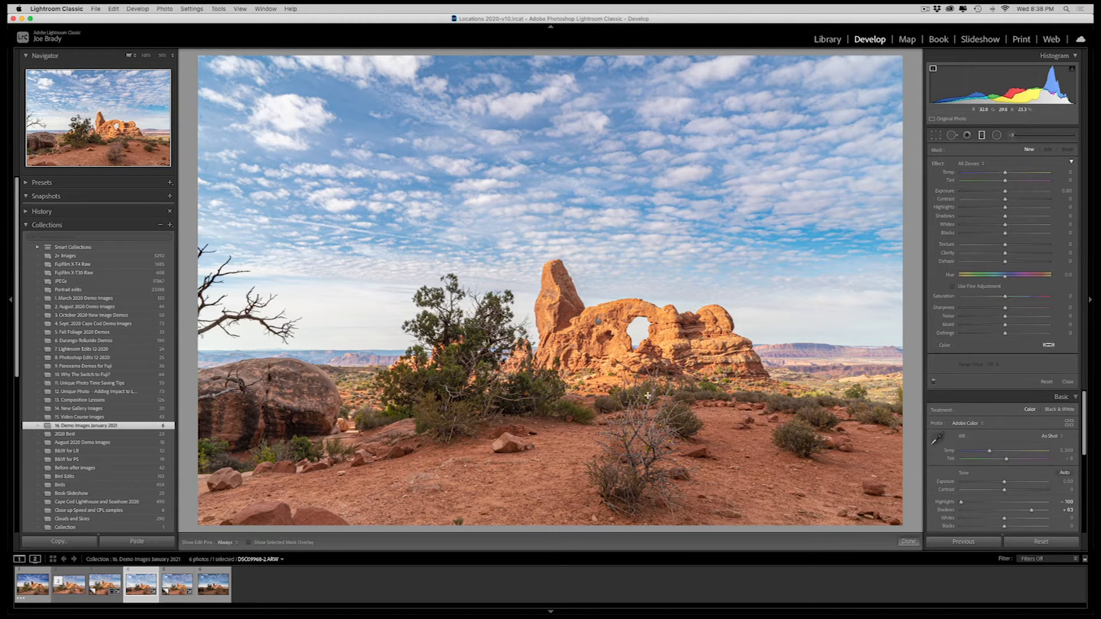
{"action": "left_click_drag", "start_coordinate": [598, 410], "coordinate": [597, 339]}
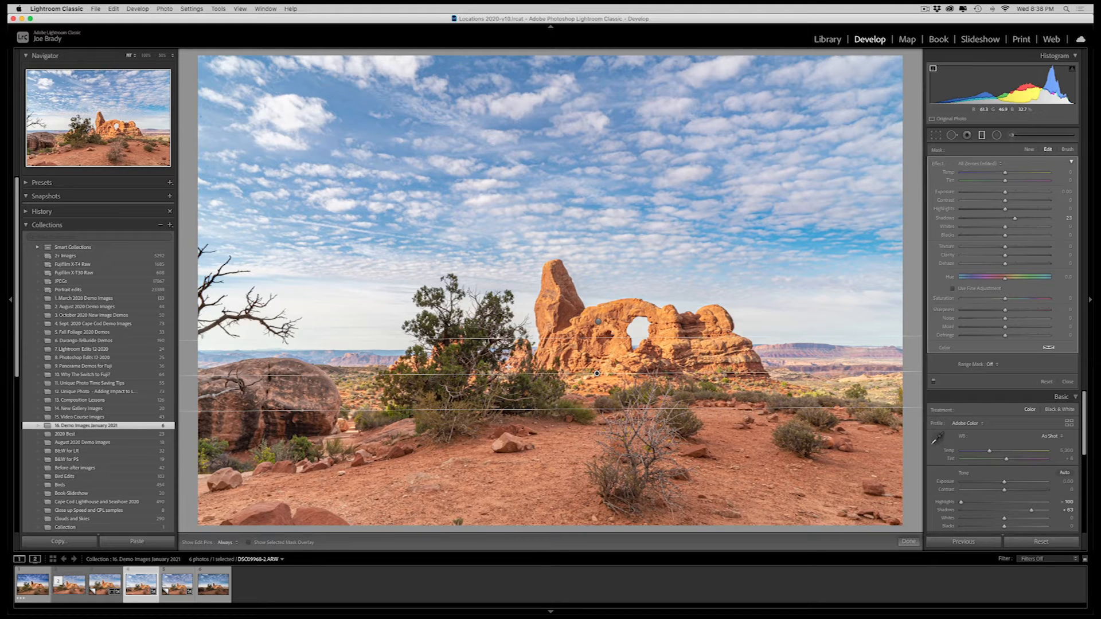
{"action": "left_click", "coordinate": [249, 542]}
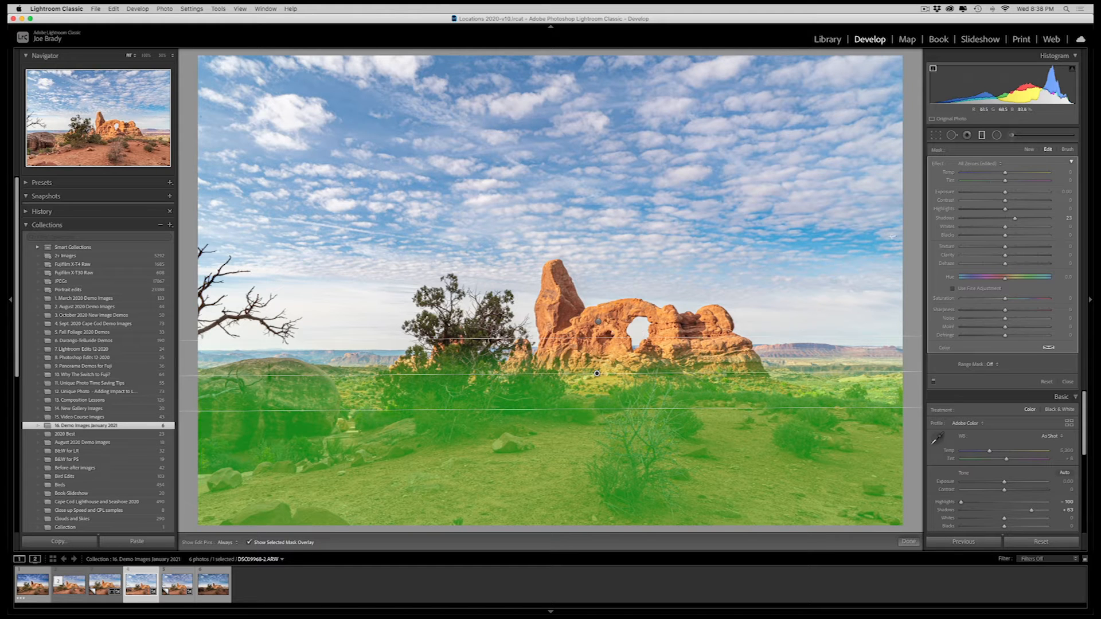
Brush the upper part of the large tree into the foreground filter's mask.
{"action": "left_click", "coordinate": [1067, 150]}
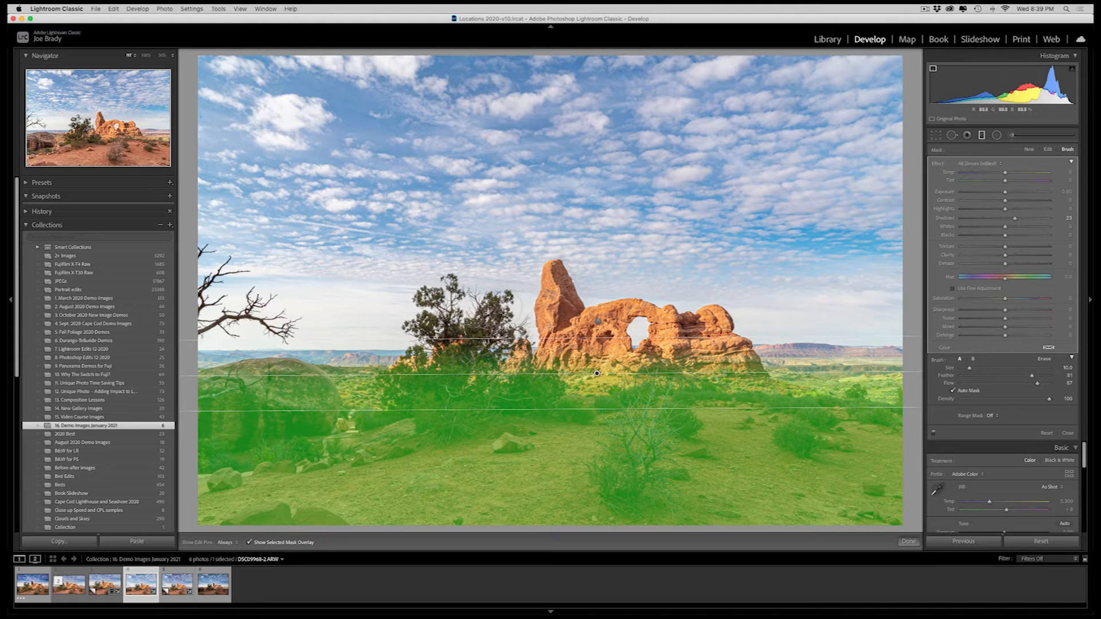
{"action": "key", "text": "h"}
{"action": "mouse_move", "coordinate": [494, 310]}
{"action": "left_mouse_down"}
{"action": "mouse_move", "coordinate": [505, 321]}
{"action": "mouse_move", "coordinate": [476, 343]}
{"action": "mouse_move", "coordinate": [479, 361]}
{"action": "left_mouse_up"}
{"action": "key", "text": "h"}
{"action": "mouse_move", "coordinate": [447, 315]}
{"action": "left_mouse_down"}
{"action": "mouse_move", "coordinate": [421, 338]}
{"action": "mouse_move", "coordinate": [430, 295]}
{"action": "mouse_move", "coordinate": [464, 301]}
{"action": "mouse_move", "coordinate": [456, 281]}
{"action": "left_mouse_up"}
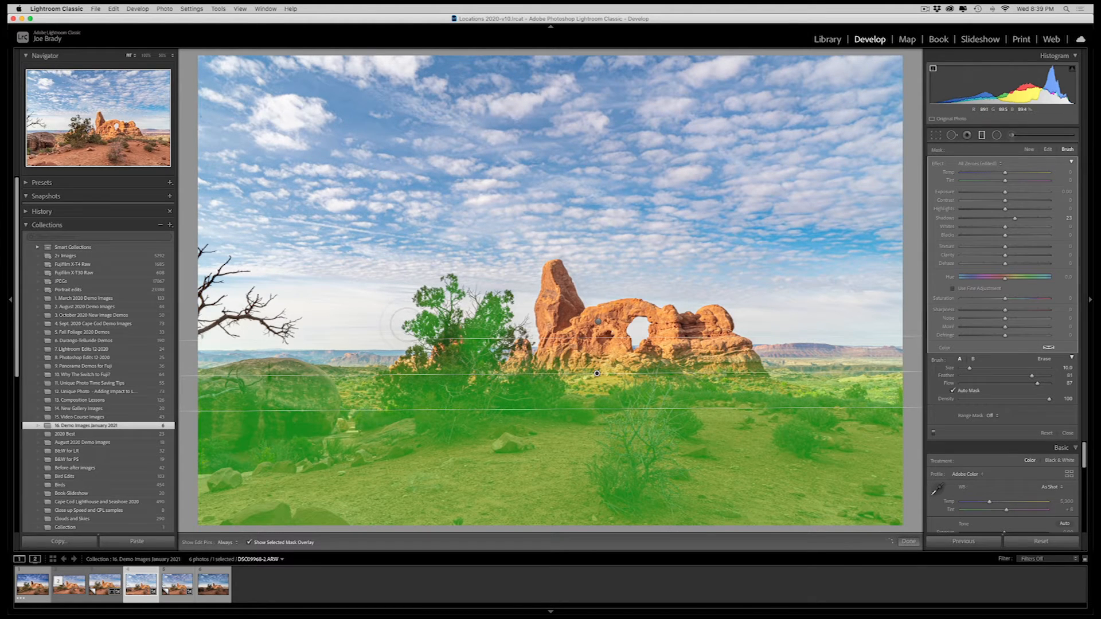
{"action": "key", "text": "h"}
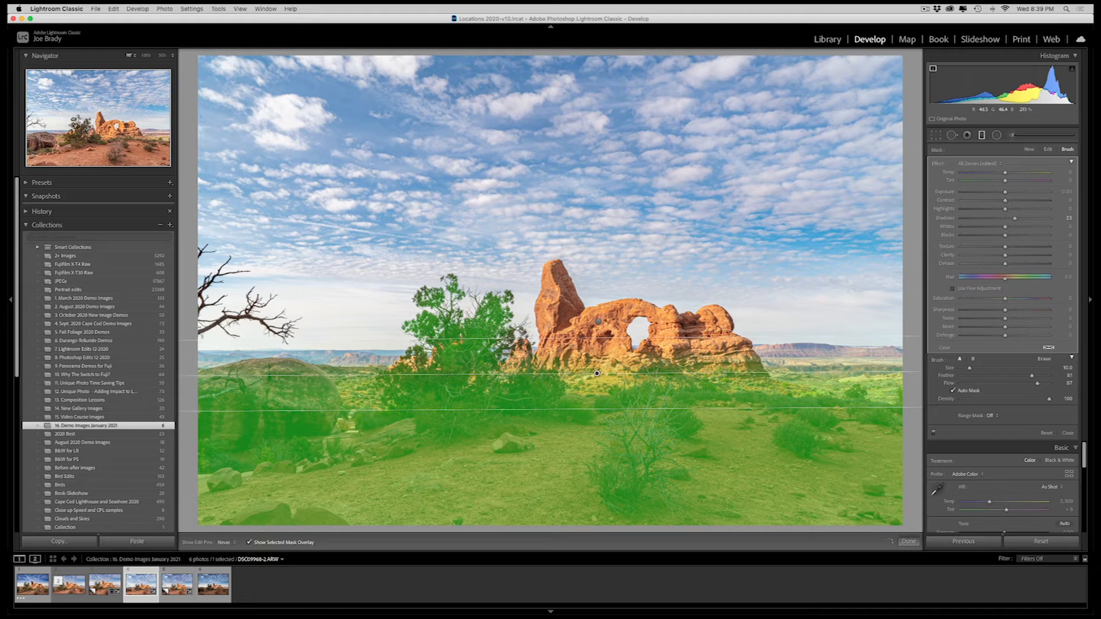
{"action": "key", "text": "h"}
{"action": "key", "text": "h"}
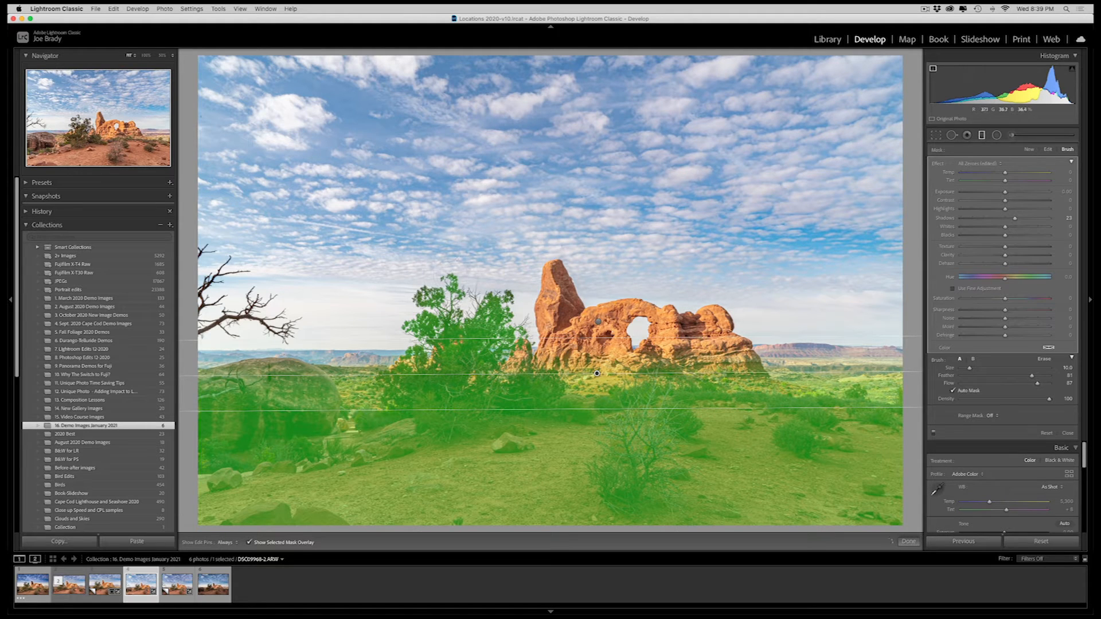
Hide the foreground filter's mask overlay and finish editing the graduated filter.
{"action": "key", "text": "h"}
{"action": "left_click", "coordinate": [248, 542]}
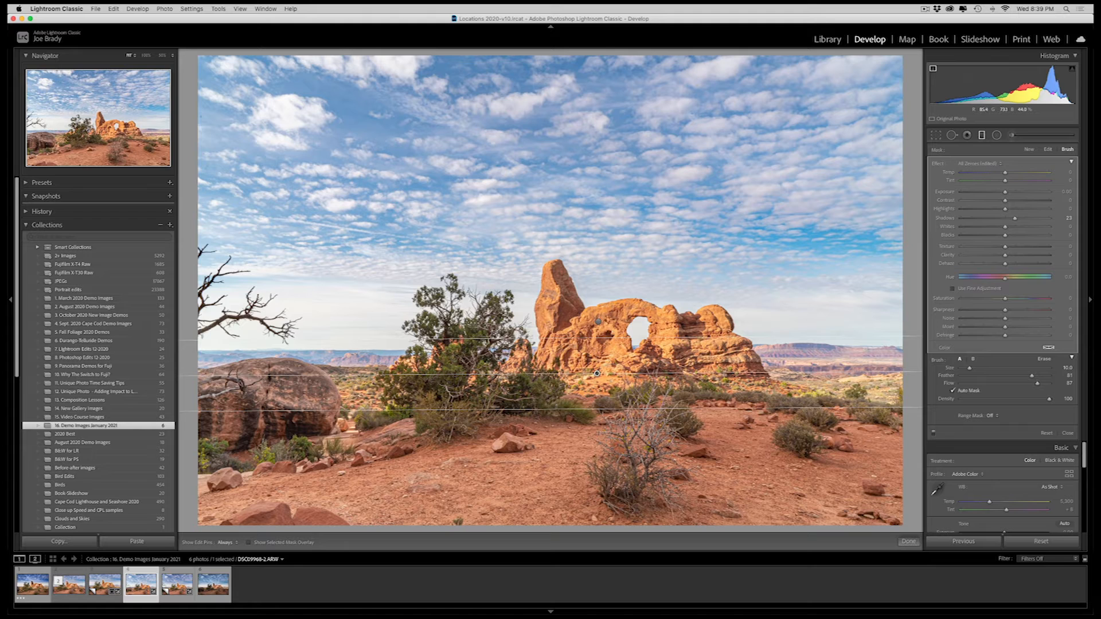
{"action": "left_click", "coordinate": [908, 541]}
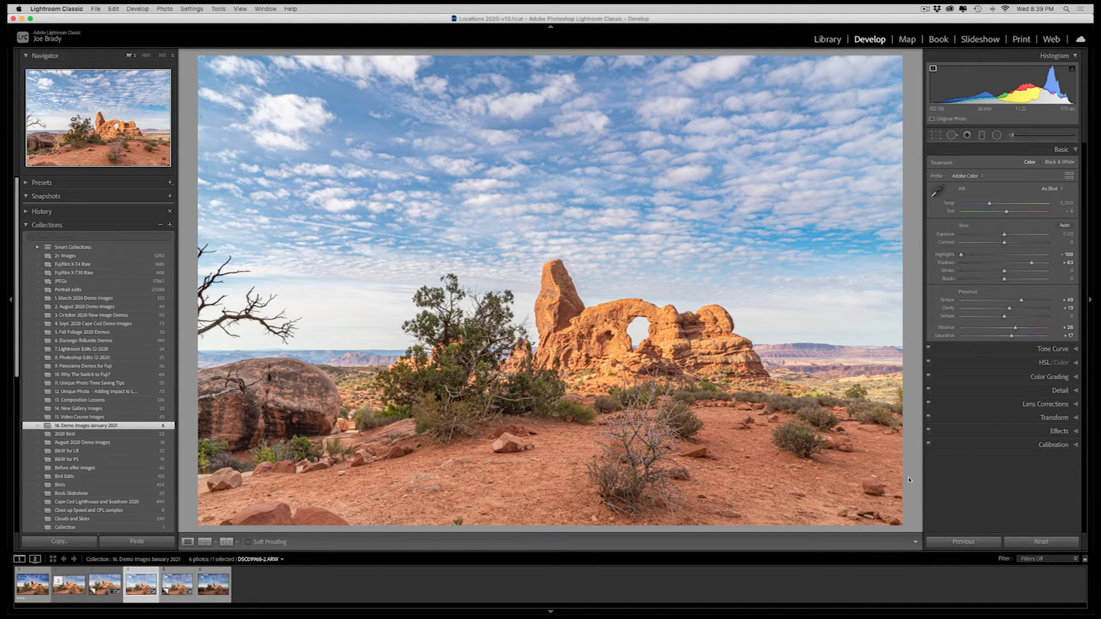
Compare the photo before and after the tonal and graduated filter adjustments.
{"action": "key", "text": "backslash"}
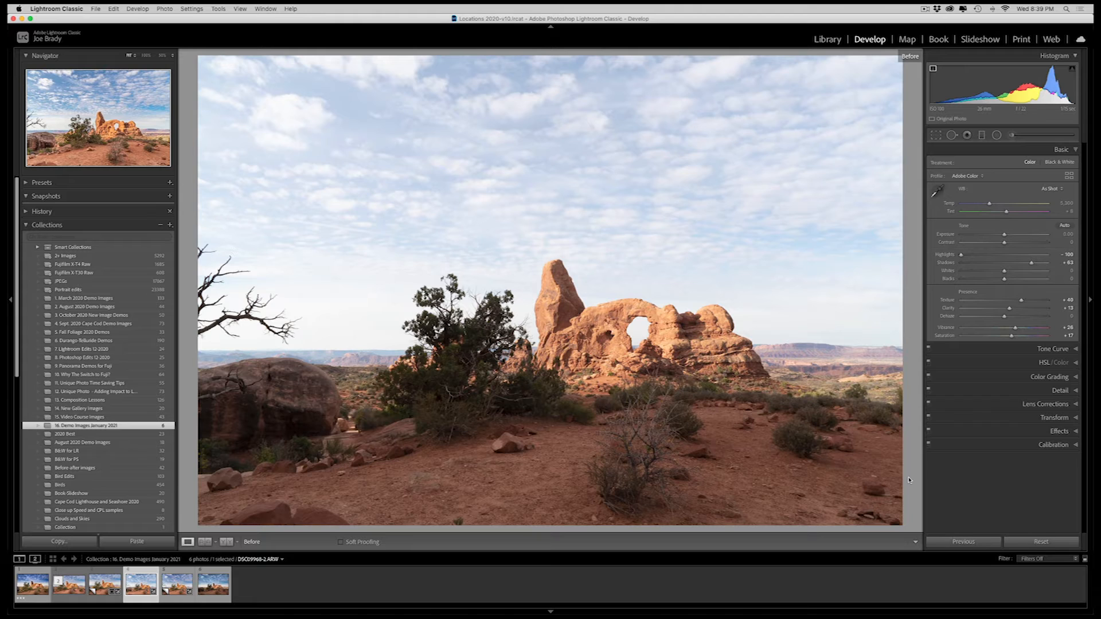
{"action": "key", "text": "backslash"}
{"action": "key", "text": "backslash"}
{"action": "key", "text": "backslash"}
{"action": "key", "text": "backslash"}
{"action": "key", "text": "backslash"}
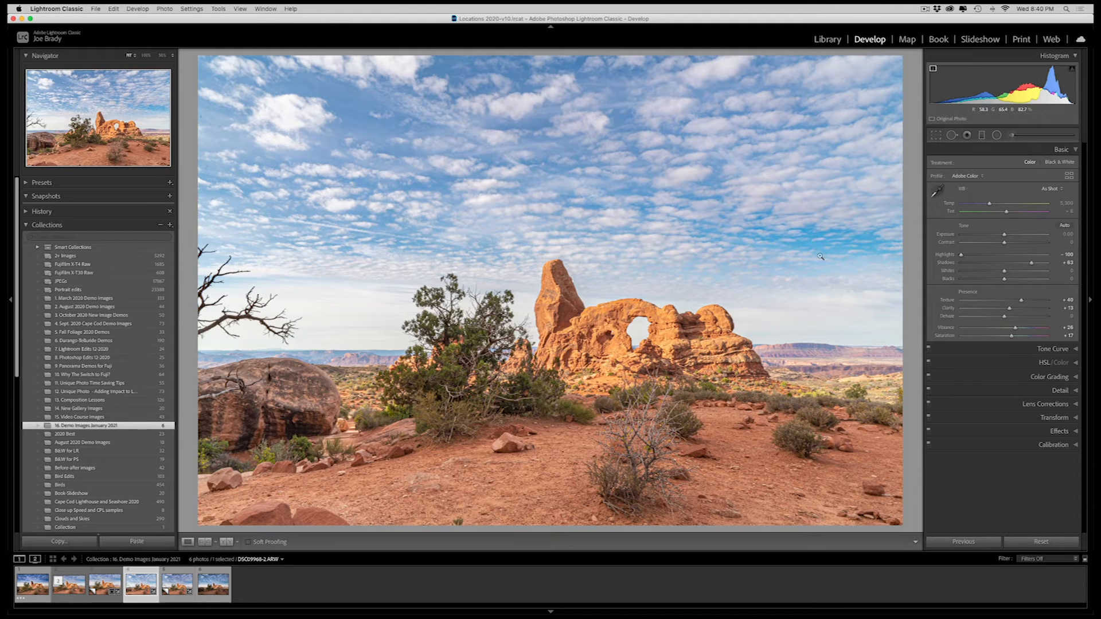
Shift the sky's hue with the HSL targeted adjustment, trying purple and teal extremes before settling on a Blue hue of +13.
{"action": "left_click", "coordinate": [1044, 363]}
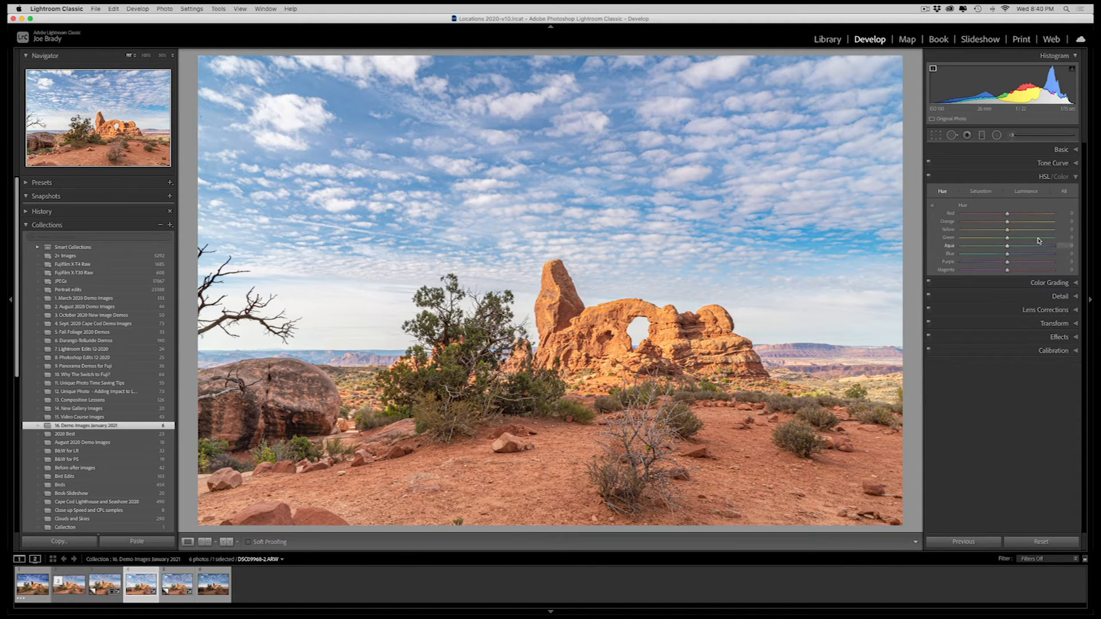
{"action": "left_click", "coordinate": [932, 208]}
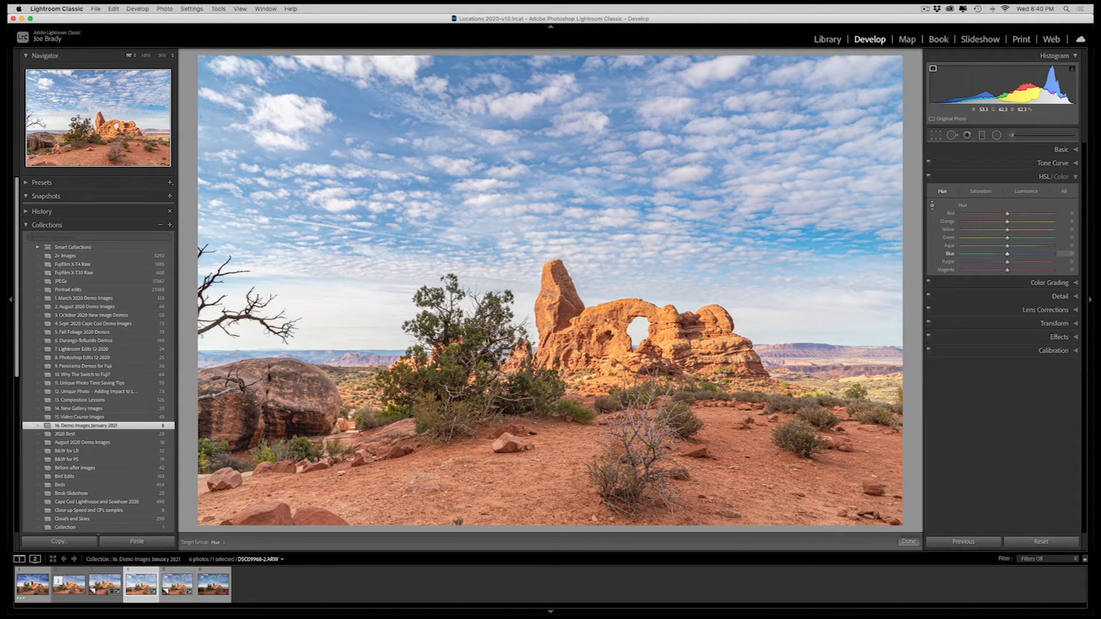
{"action": "left_click_drag", "start_coordinate": [550, 172], "coordinate": [551, 115]}
{"action": "key", "text": "Down"}
{"action": "key", "text": "Down"}
{"action": "key", "text": "Down"}
{"action": "key", "text": "Down"}
{"action": "key", "text": "Down"}
{"action": "key", "text": "Down"}
{"action": "key", "text": "Down"}
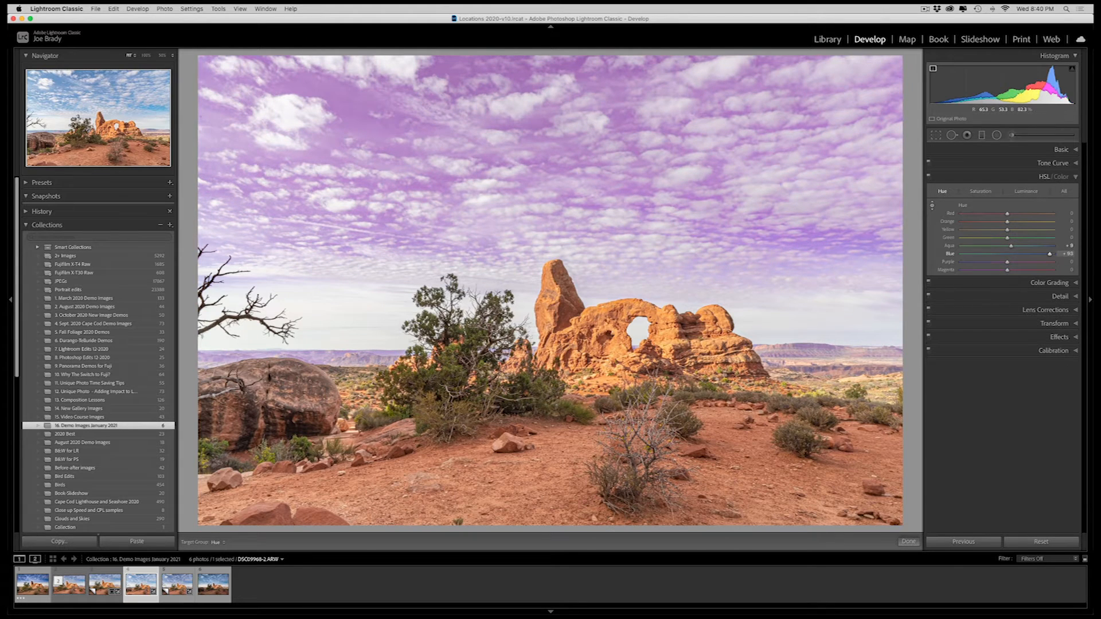
{"action": "key", "text": "shift+Down"}
{"action": "key", "text": "shift+Down"}
{"action": "key", "text": "shift+Down"}
{"action": "key", "text": "shift+Down"}
{"action": "key", "text": "shift+Down"}
{"action": "key", "text": "shift+Down"}
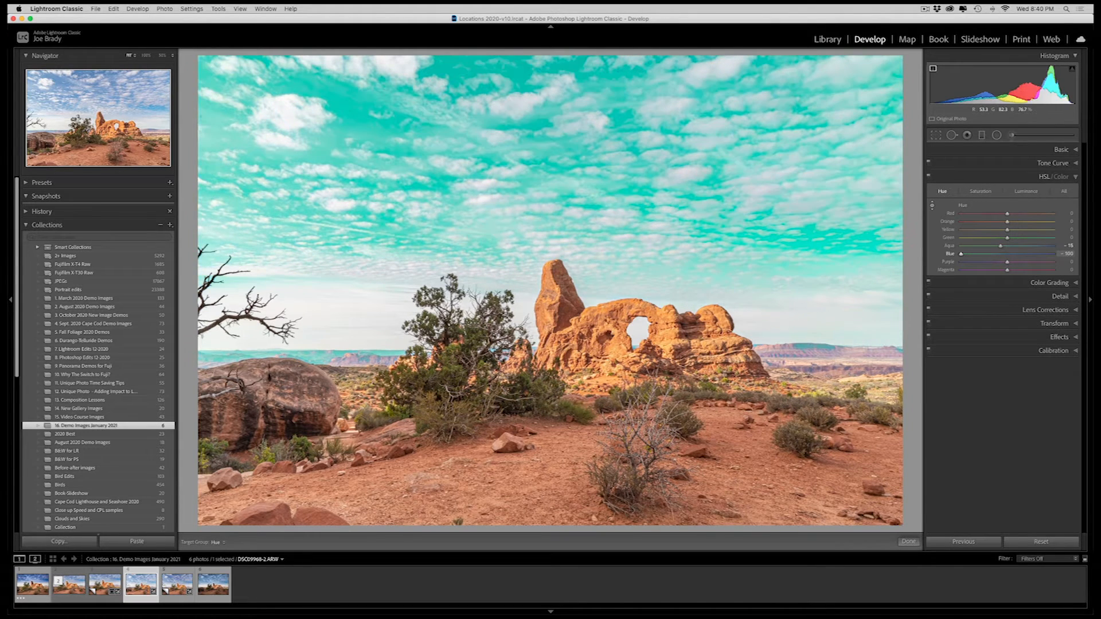
{"action": "key", "text": "shift+Up"}
{"action": "key", "text": "shift+Up"}
{"action": "key", "text": "shift+Up"}
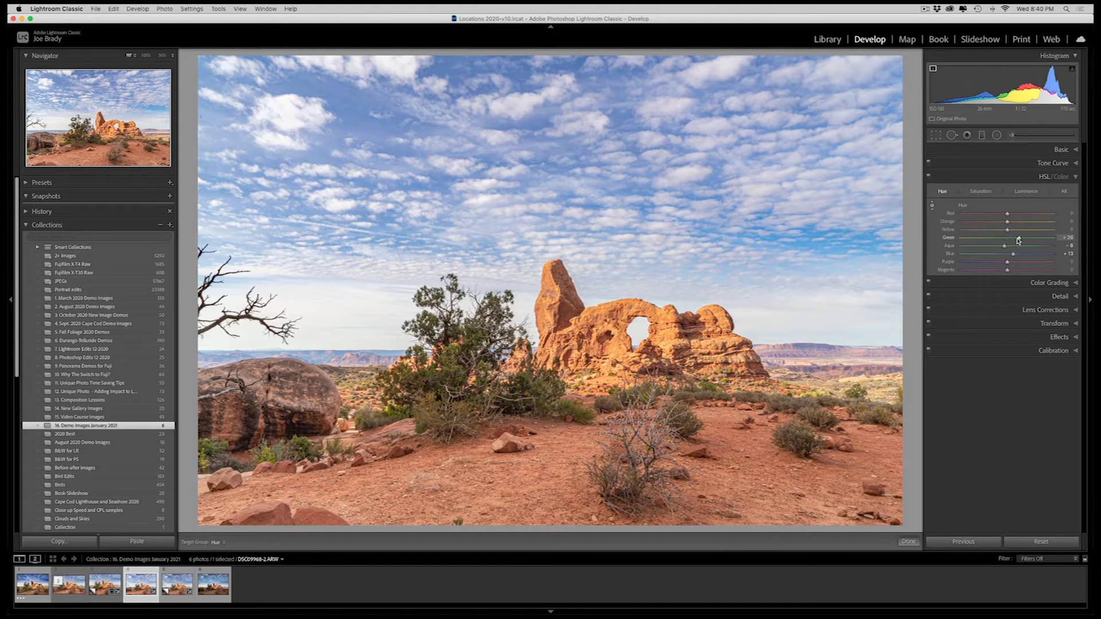
Fine-tune the Green and Yellow hues of the vegetation in HSL.
{"action": "left_click_drag", "start_coordinate": [1019, 240], "coordinate": [1022, 239]}
{"action": "left_click", "coordinate": [1012, 230]}
{"action": "mouse_move", "coordinate": [1013, 232]}
{"action": "left_mouse_down"}
{"action": "mouse_move", "coordinate": [1019, 239]}
{"action": "mouse_move", "coordinate": [1008, 239]}
{"action": "left_mouse_up"}
Increase the HSL saturation of the shrub colors with the targeted adjustment on the vegetation.
{"action": "left_click", "coordinate": [983, 193]}
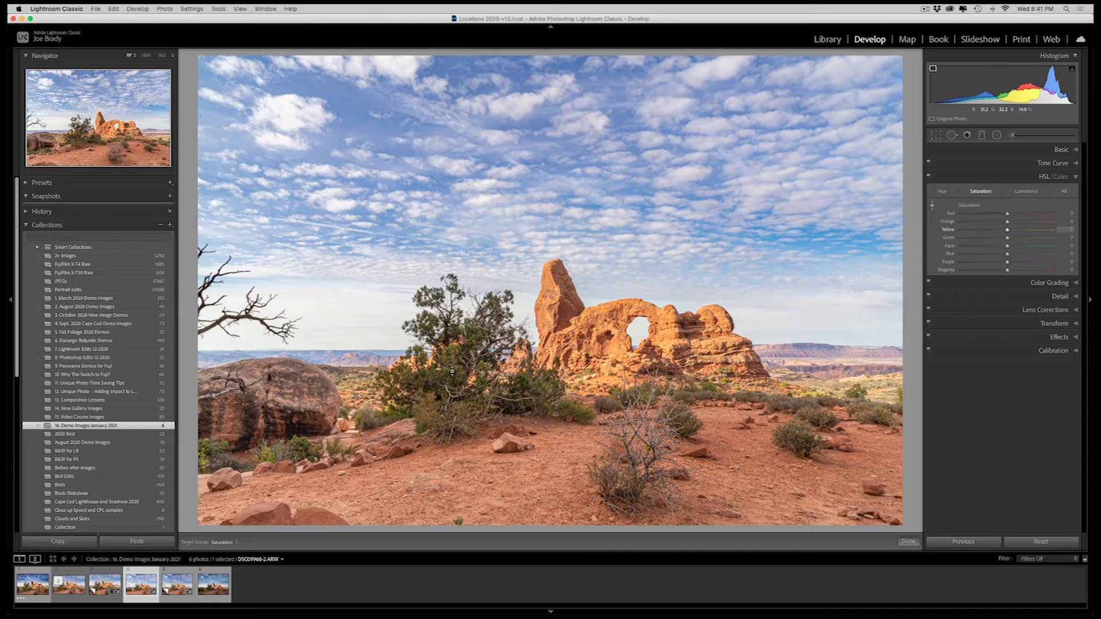
{"action": "left_click_drag", "start_coordinate": [585, 418], "coordinate": [586, 411]}
{"action": "key", "text": "Up"}
{"action": "key", "text": "Up"}
Brighten the large tree's foliage by setting the HSL luminance of Yellow and Green to +12, and finish the targeted adjustment.
{"action": "left_click", "coordinate": [1024, 193]}
{"action": "left_click_drag", "start_coordinate": [456, 376], "coordinate": [456, 371]}
{"action": "left_click", "coordinate": [1018, 238]}
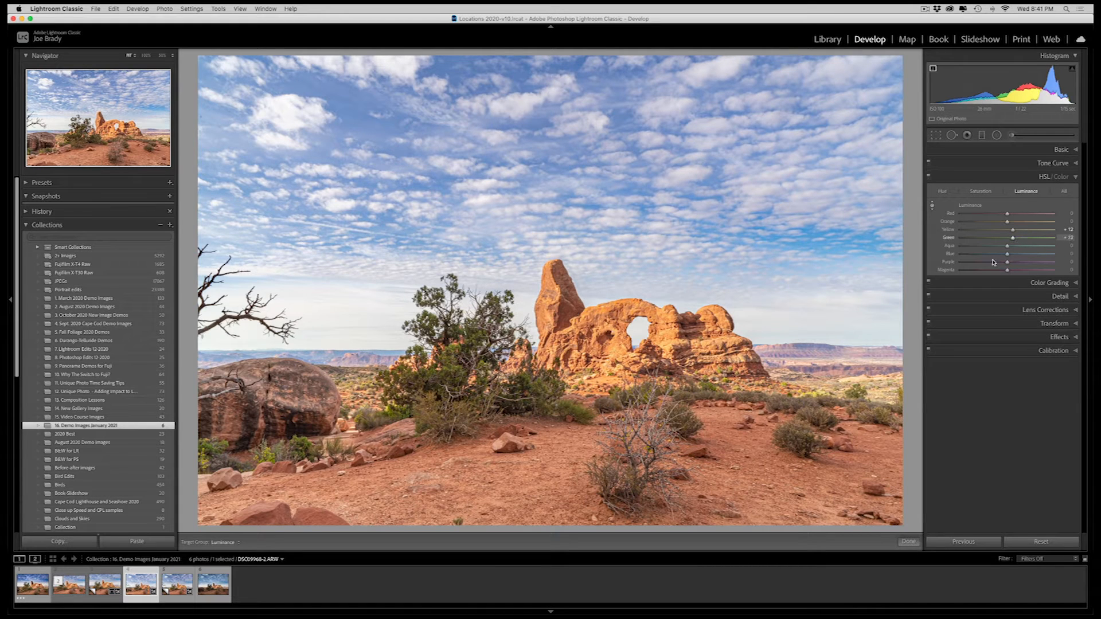
{"action": "left_click", "coordinate": [904, 540]}
Compare the original photo with the version that includes the HSL color changes.
{"action": "key", "text": "backslash"}
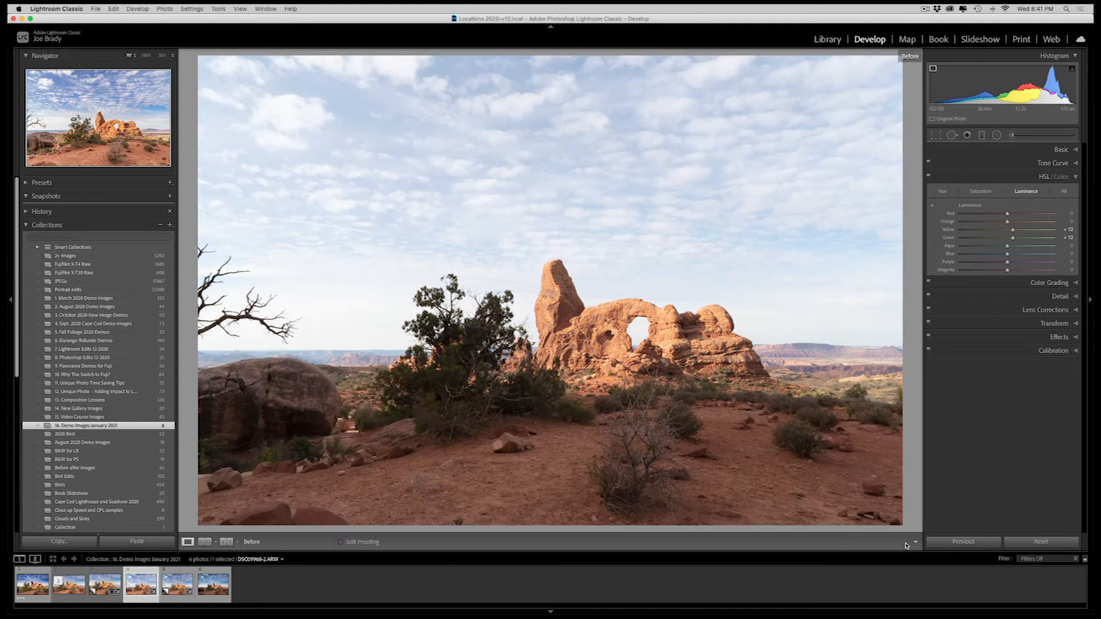
{"action": "key", "text": "backslash"}
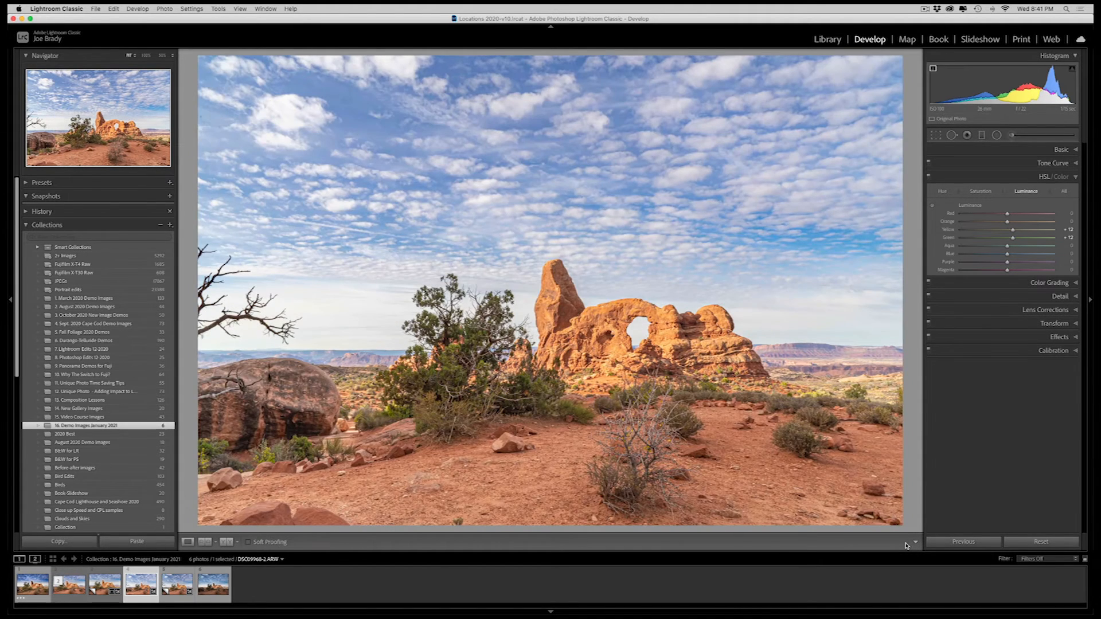
{"action": "key", "text": "backslash"}
{"action": "key", "text": "backslash"}
Reopen the sky's graduated filter, check its mask, raise Contrast, fine-tune Temp and lower Highlights, finish editing and compare with the original.
{"action": "left_click", "coordinate": [982, 136]}
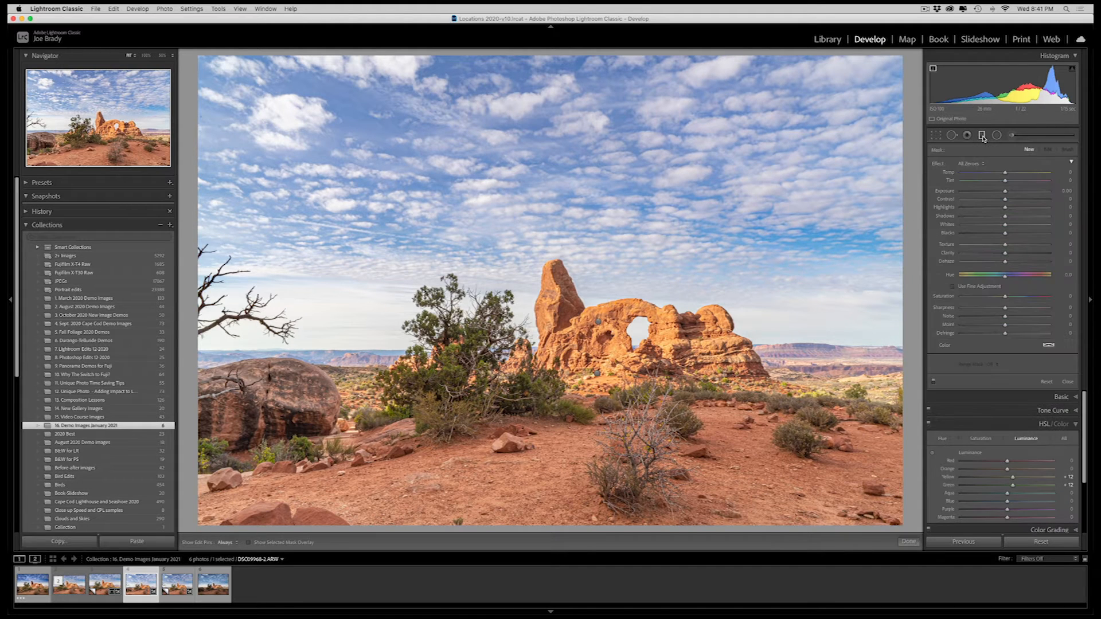
{"action": "left_click", "coordinate": [598, 322]}
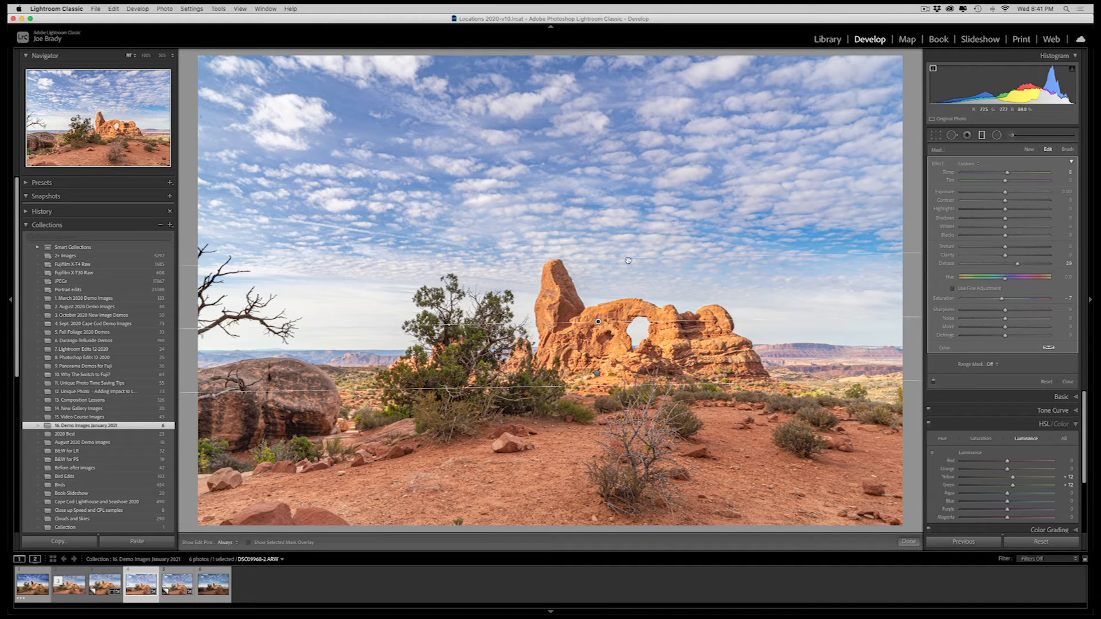
{"action": "key", "text": "o"}
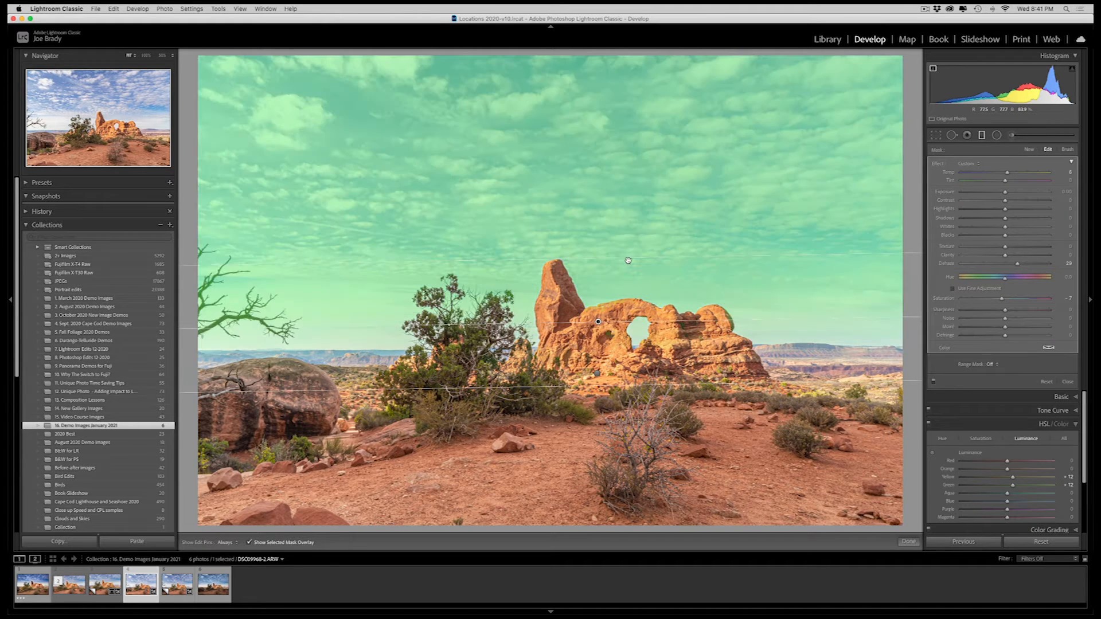
{"action": "key", "text": "o"}
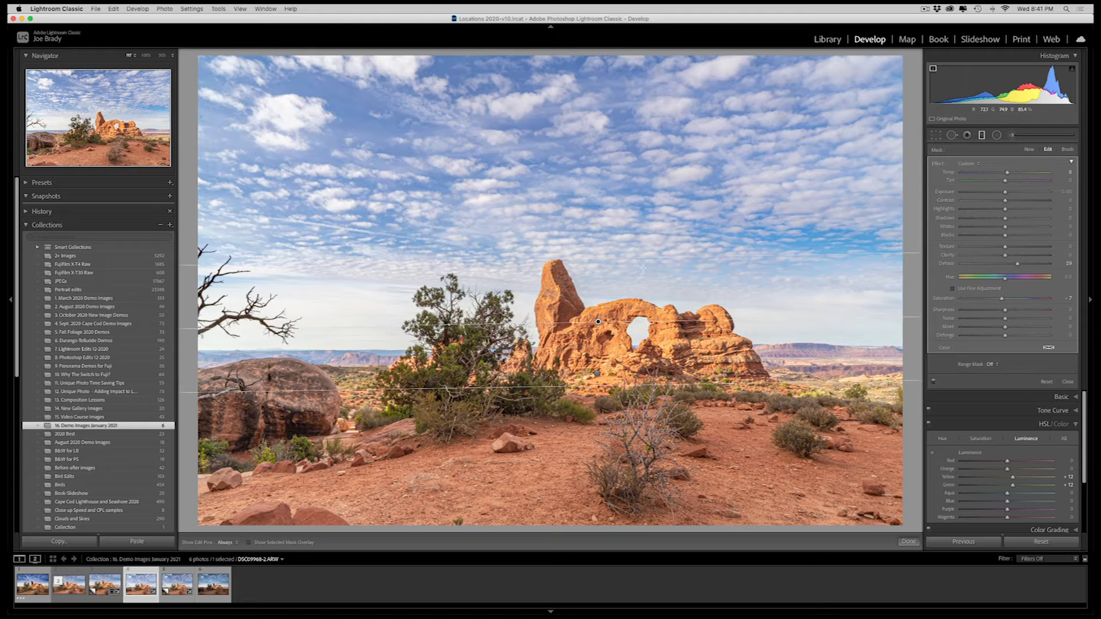
{"action": "left_click", "coordinate": [1017, 201]}
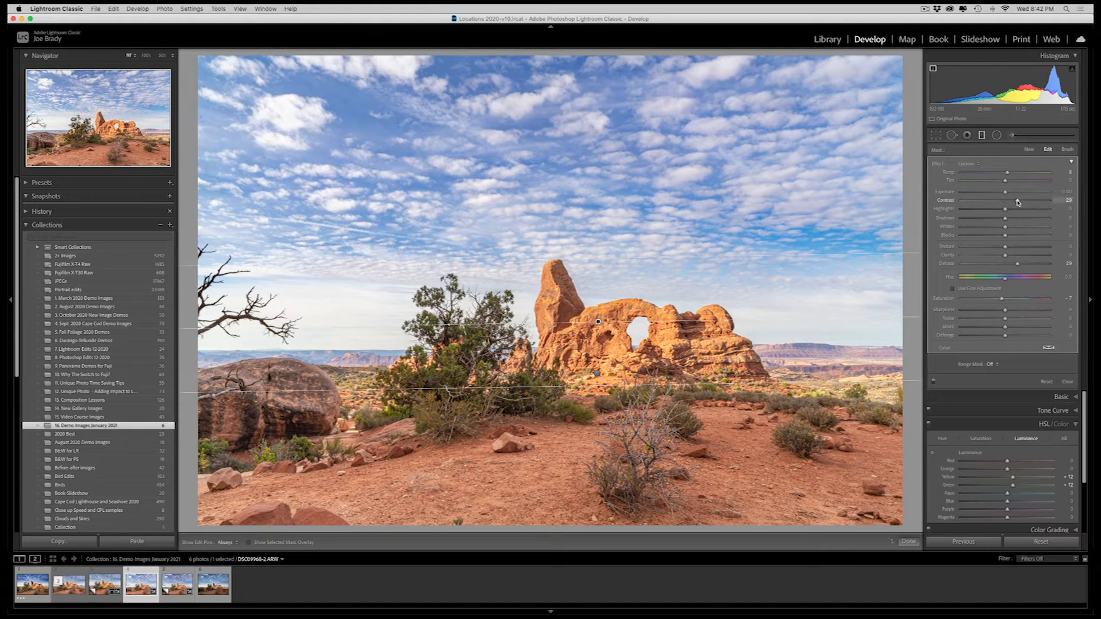
{"action": "left_click_drag", "start_coordinate": [1018, 202], "coordinate": [1019, 202]}
{"action": "left_click_drag", "start_coordinate": [1007, 173], "coordinate": [1007, 175]}
{"action": "left_click_drag", "start_coordinate": [1005, 210], "coordinate": [993, 219]}
{"action": "left_click", "coordinate": [908, 541]}
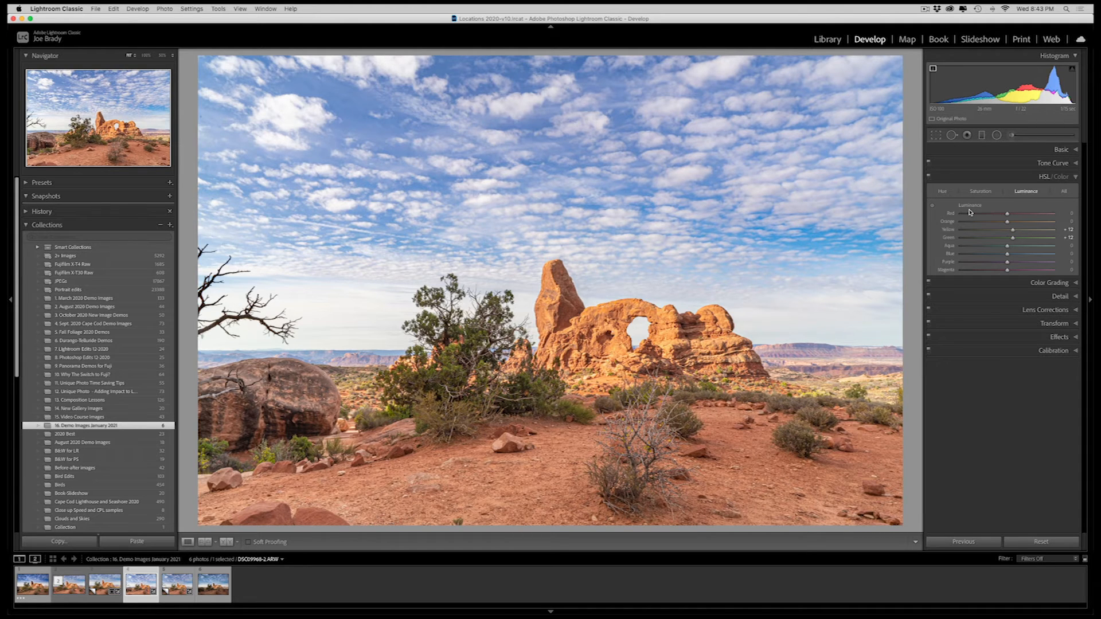
{"action": "key", "text": "backslash"}
{"action": "key", "text": "backslash"}
Open the edited photo in Adobe Photoshop 2021 and duplicate the Background layer.
{"action": "left_click", "coordinate": [164, 9]}
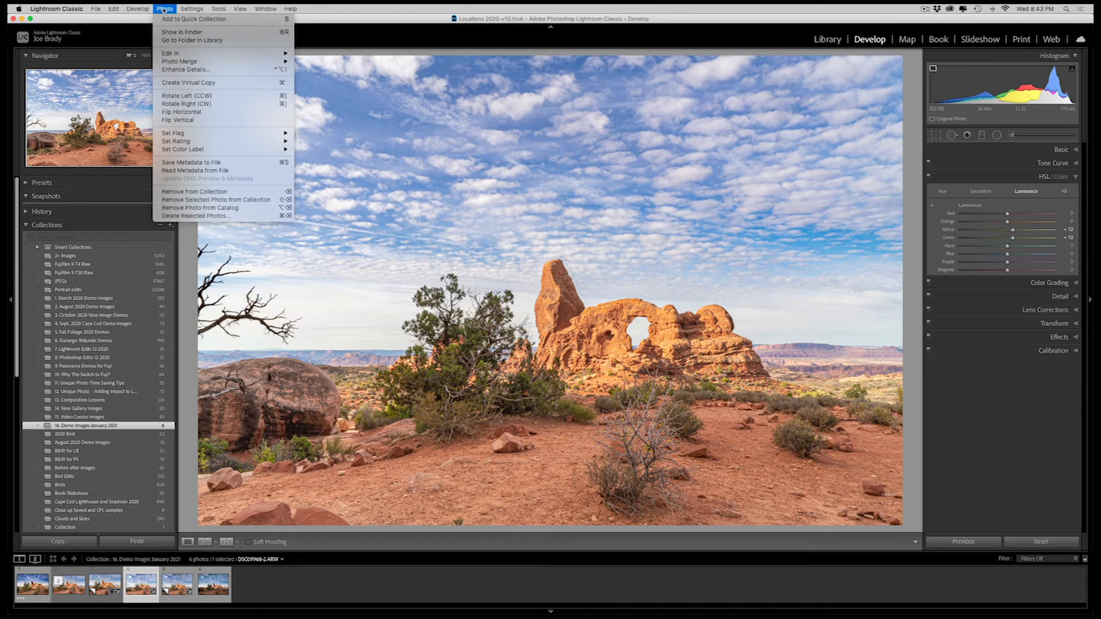
{"action": "mouse_move", "coordinate": [201, 54]}
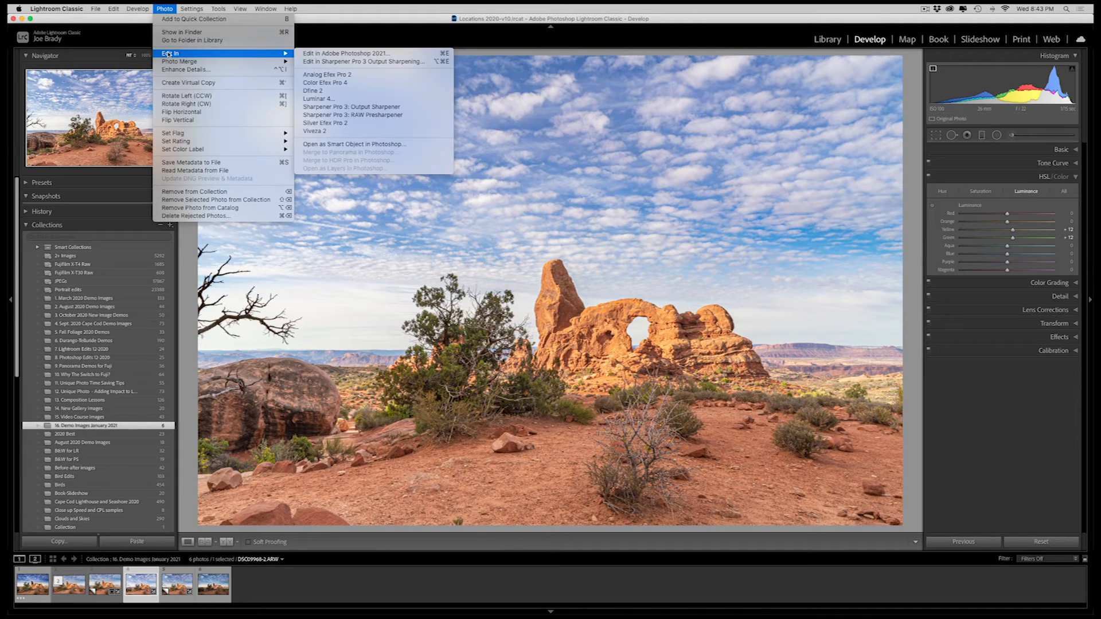
{"action": "left_click", "coordinate": [439, 54]}
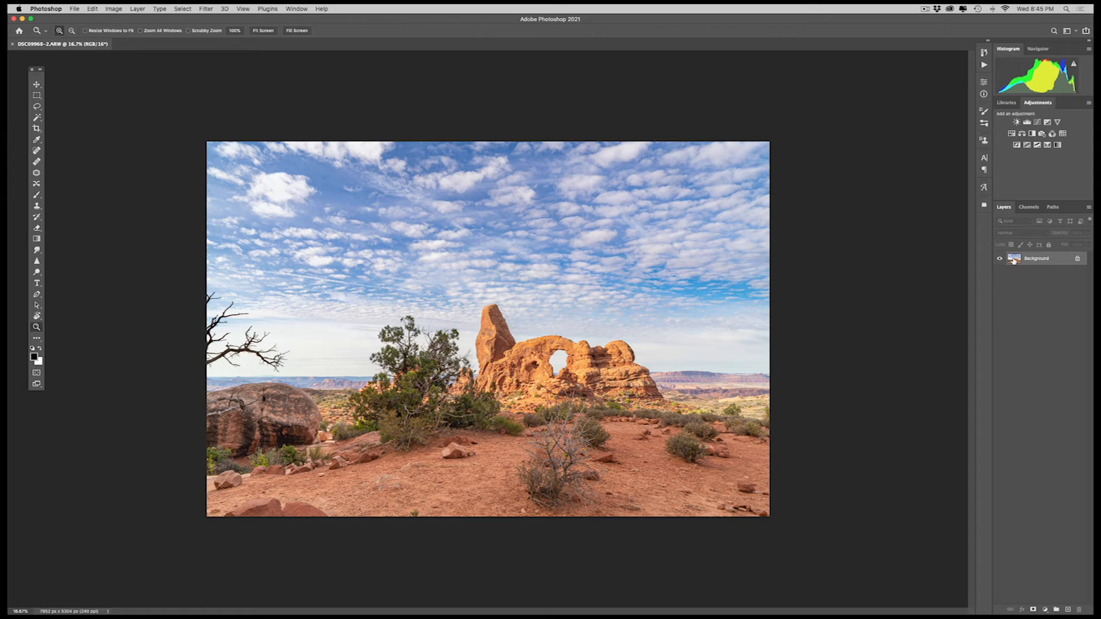
{"action": "mouse_move", "coordinate": [1013, 260]}
{"action": "left_mouse_down"}
{"action": "mouse_move", "coordinate": [1049, 421]}
{"action": "mouse_move", "coordinate": [1068, 608]}
{"action": "mouse_move", "coordinate": [1026, 269]}
{"action": "mouse_move", "coordinate": [1010, 265]}
{"action": "left_mouse_up"}
{"action": "key", "text": "super+j"}
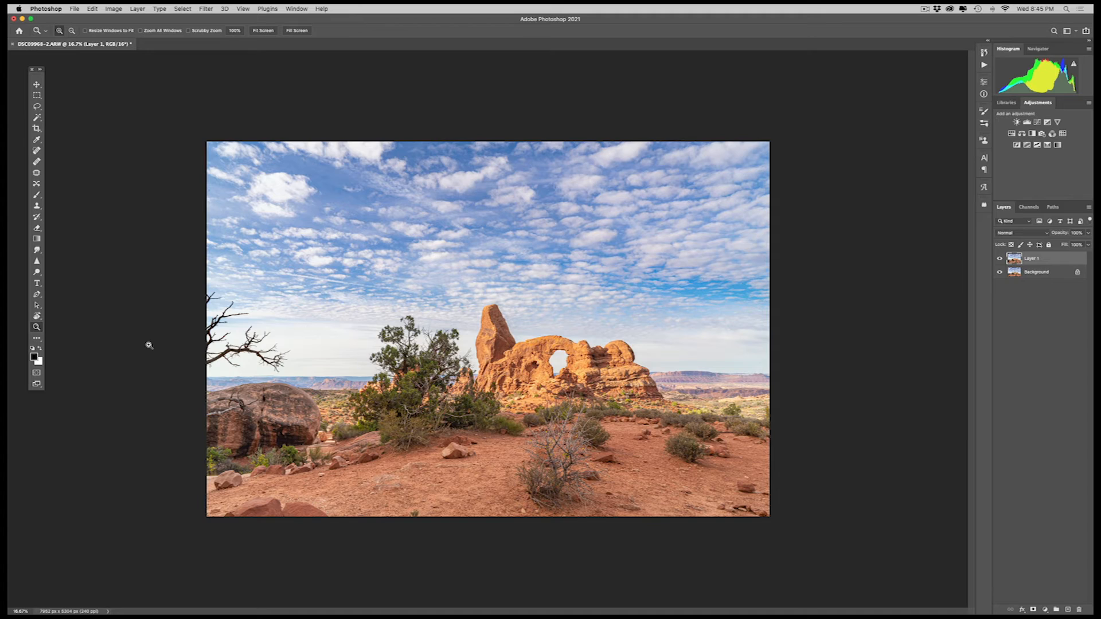
Remove the flat rocks in the photo's lower-left corner with a lasso selection and a Content-Aware fill at 100% opacity, and deselect.
{"action": "left_click", "coordinate": [36, 106]}
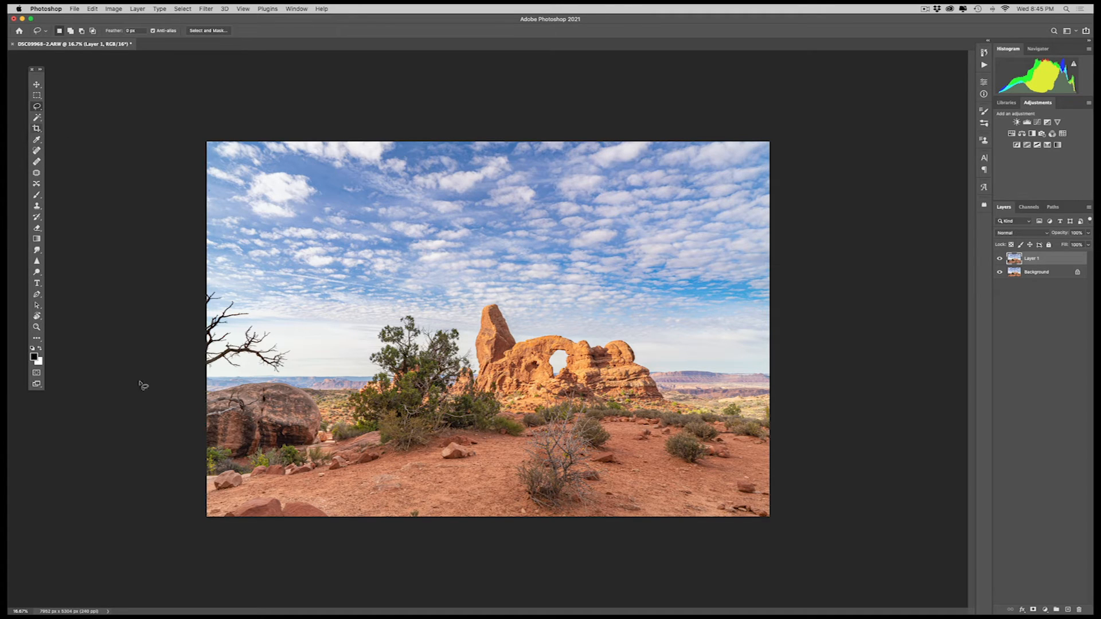
{"action": "mouse_move", "coordinate": [206, 505]}
{"action": "left_mouse_down"}
{"action": "mouse_move", "coordinate": [294, 494]}
{"action": "mouse_move", "coordinate": [341, 514]}
{"action": "mouse_move", "coordinate": [330, 526]}
{"action": "mouse_move", "coordinate": [196, 528]}
{"action": "left_mouse_up"}
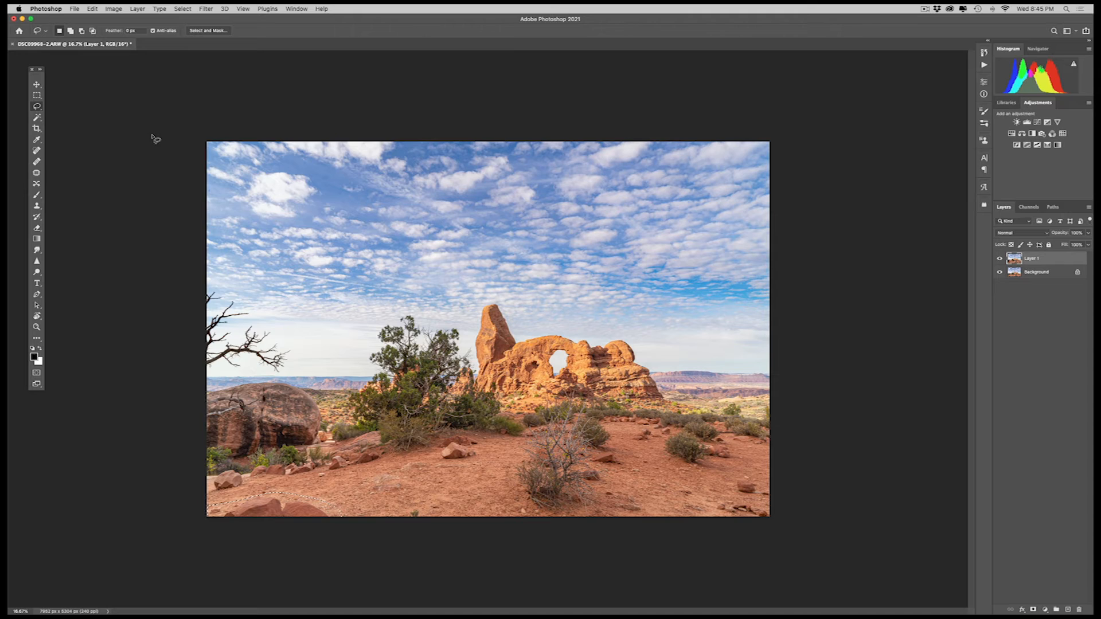
{"action": "left_click", "coordinate": [93, 9]}
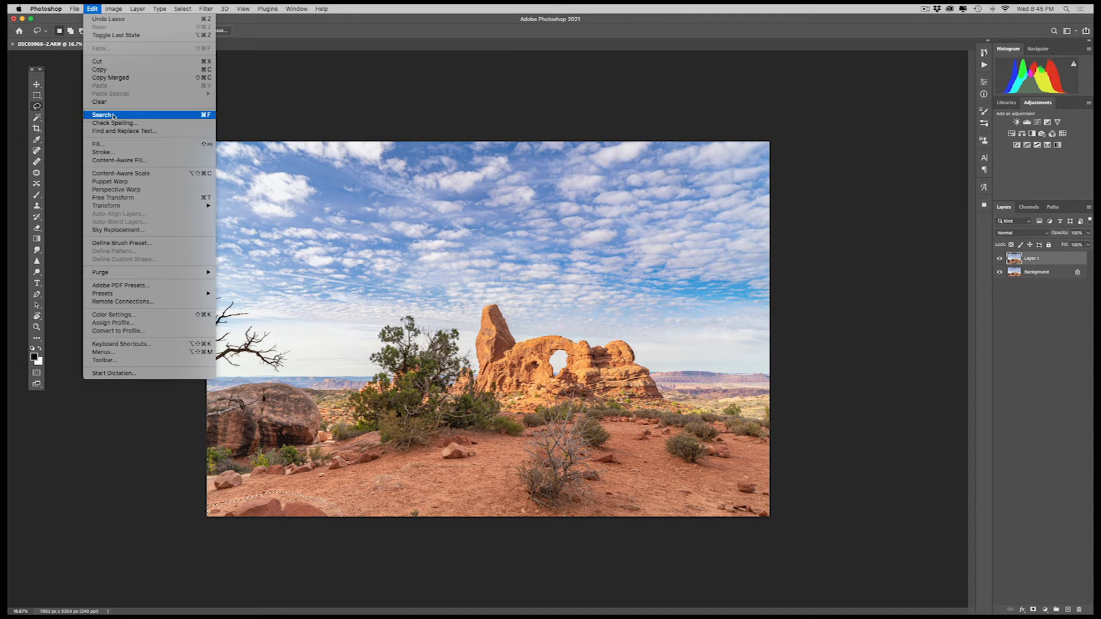
{"action": "left_click", "coordinate": [99, 143]}
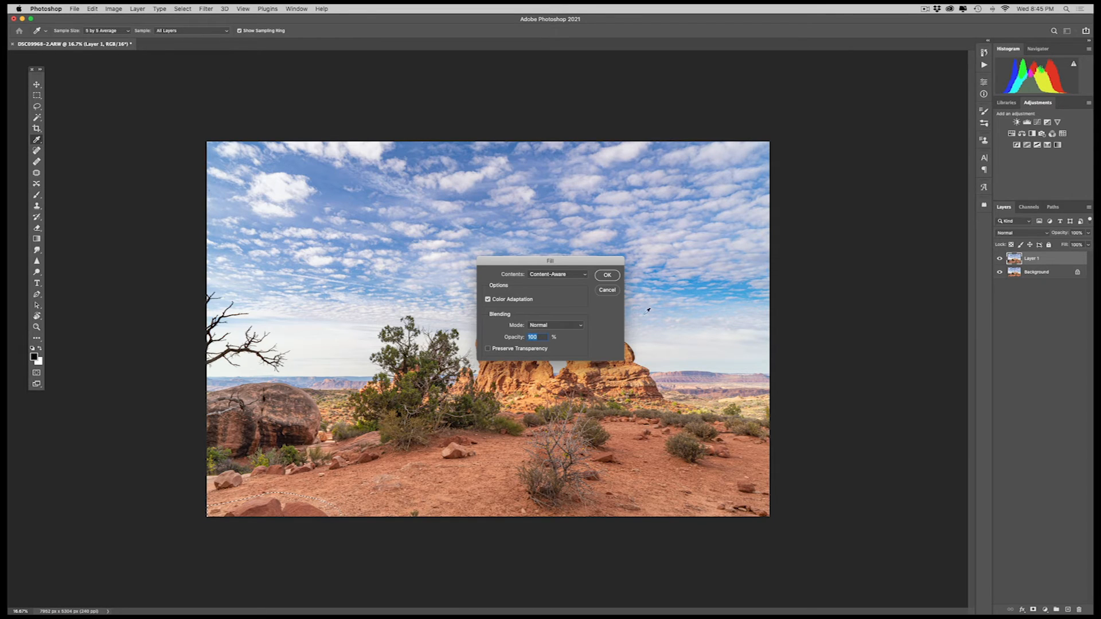
{"action": "left_click", "coordinate": [606, 275]}
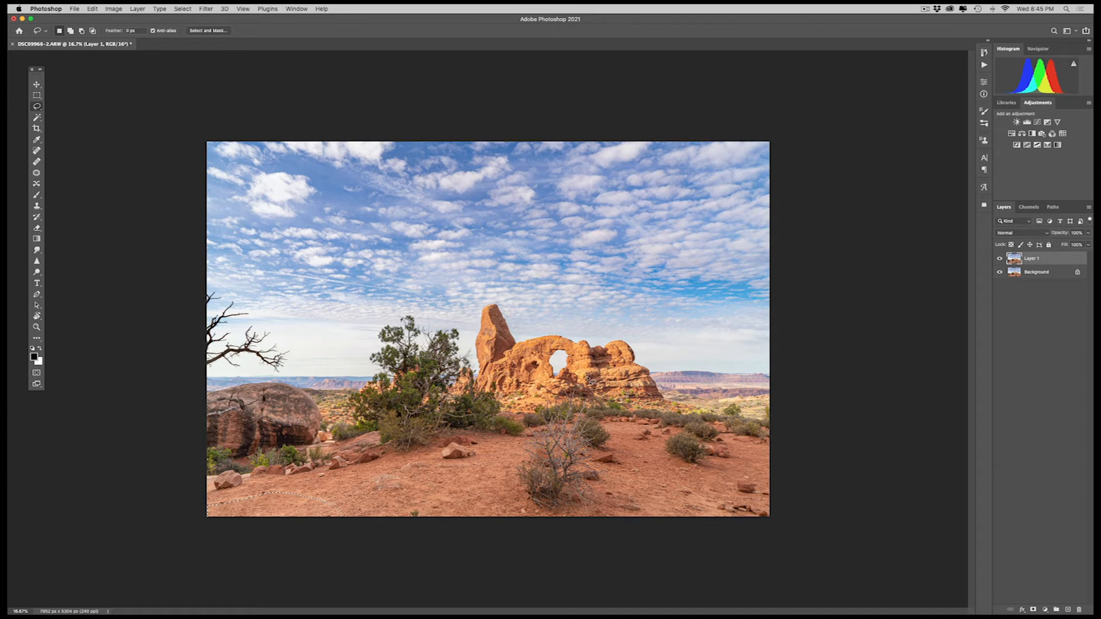
{"action": "left_click", "coordinate": [486, 503]}
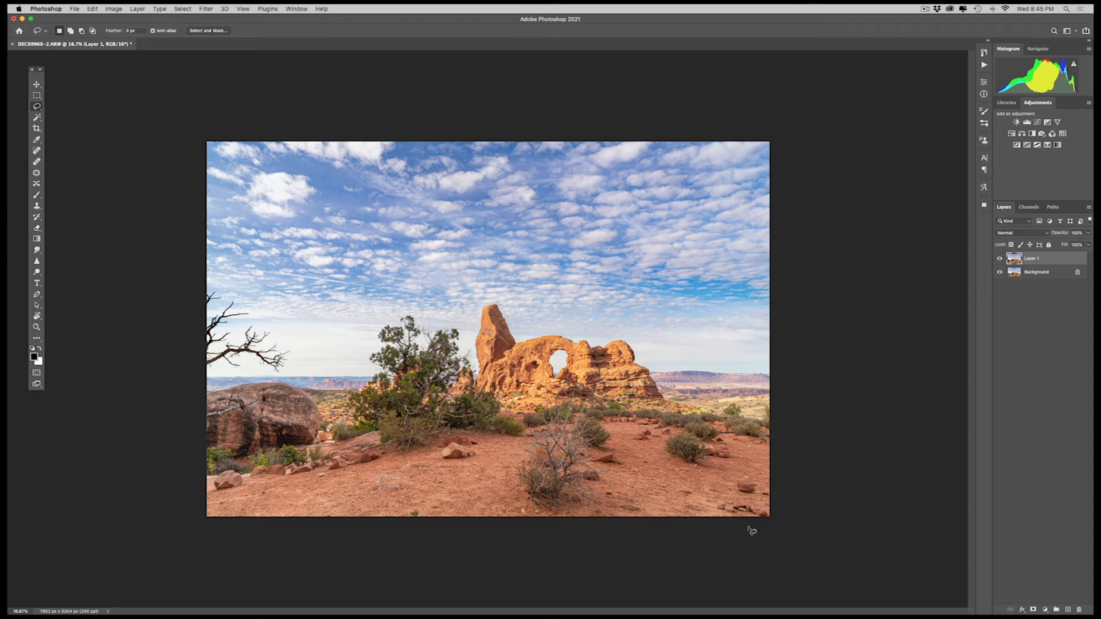
Remove the small rocks in the photo's lower-right corner with a lasso selection and a Content-Aware fill, and deselect.
{"action": "mouse_move", "coordinate": [751, 505]}
{"action": "left_mouse_down"}
{"action": "mouse_move", "coordinate": [716, 510]}
{"action": "mouse_move", "coordinate": [759, 521]}
{"action": "mouse_move", "coordinate": [776, 516]}
{"action": "mouse_move", "coordinate": [768, 508]}
{"action": "left_mouse_up"}
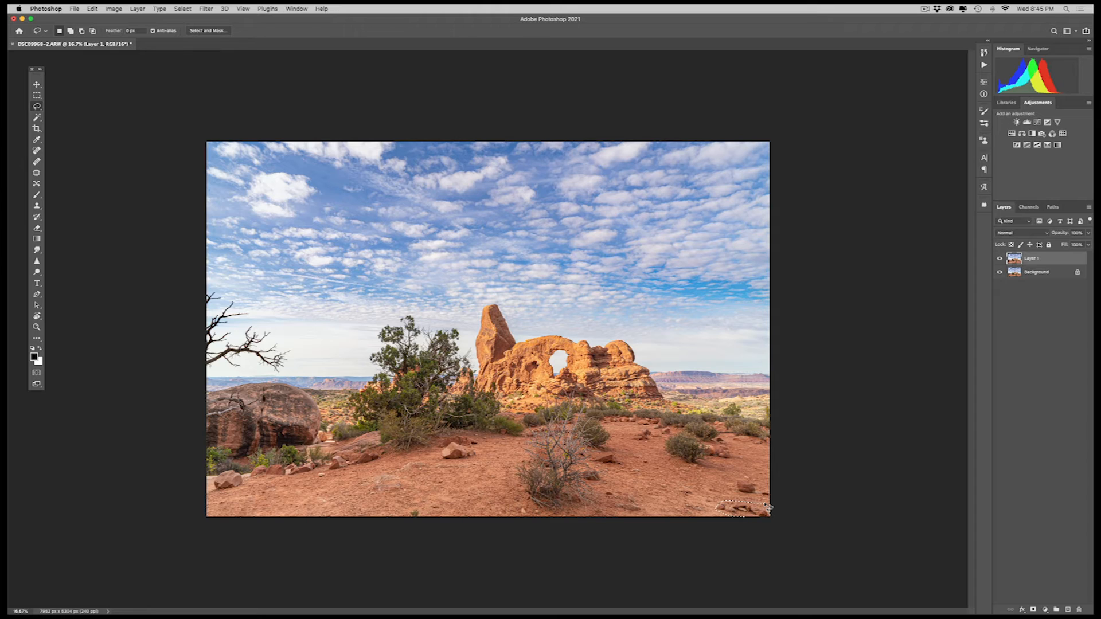
{"action": "key", "text": "shift+BackSpace"}
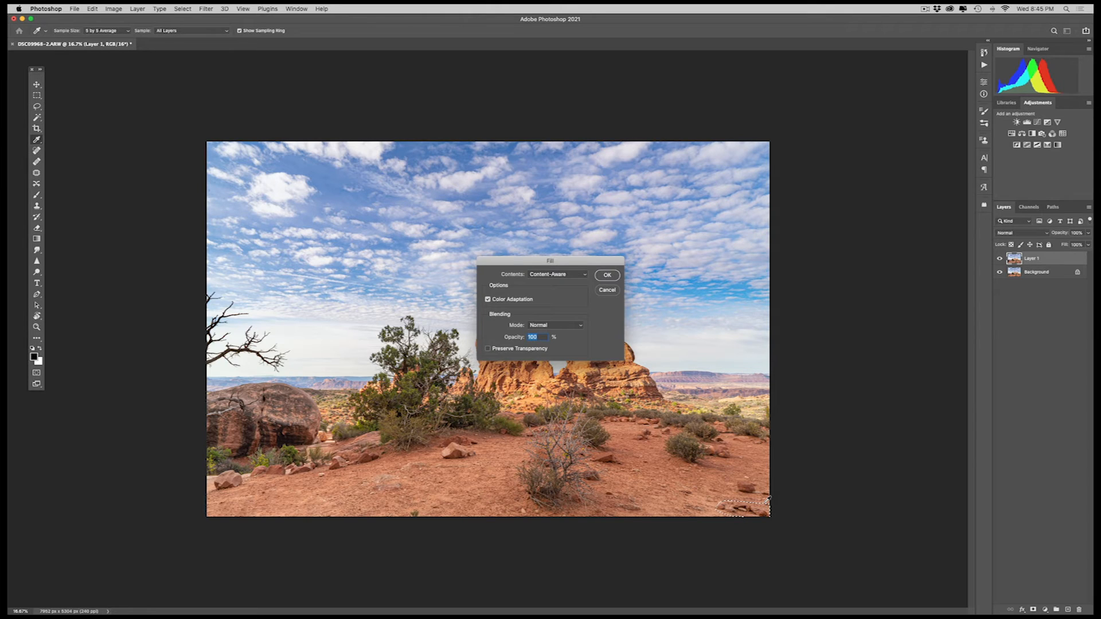
{"action": "key", "text": "Return"}
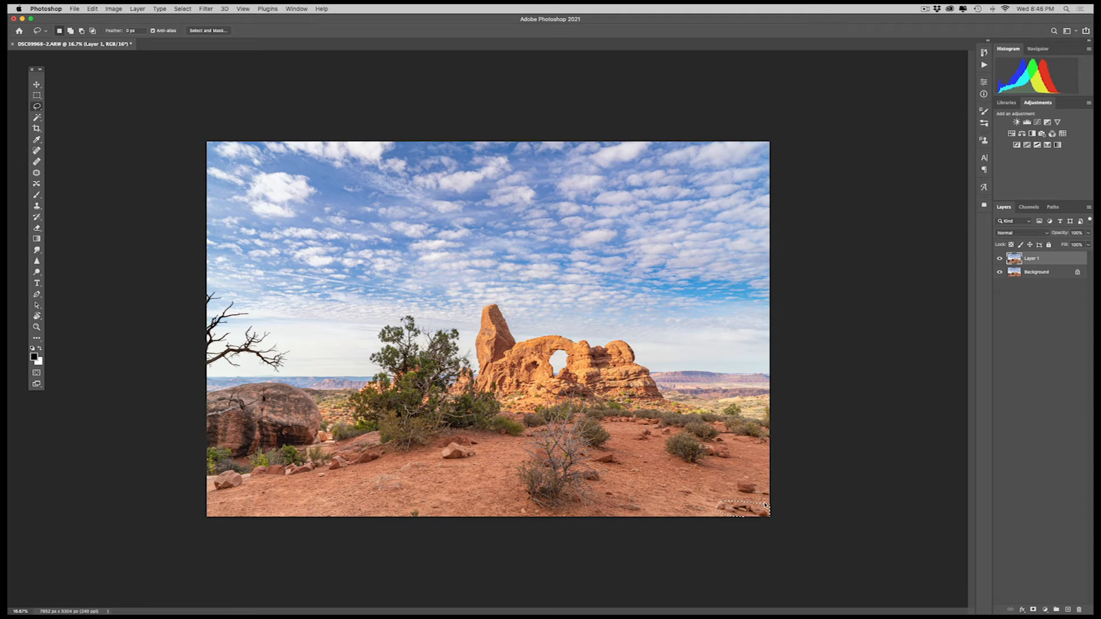
{"action": "key", "text": "super+d"}
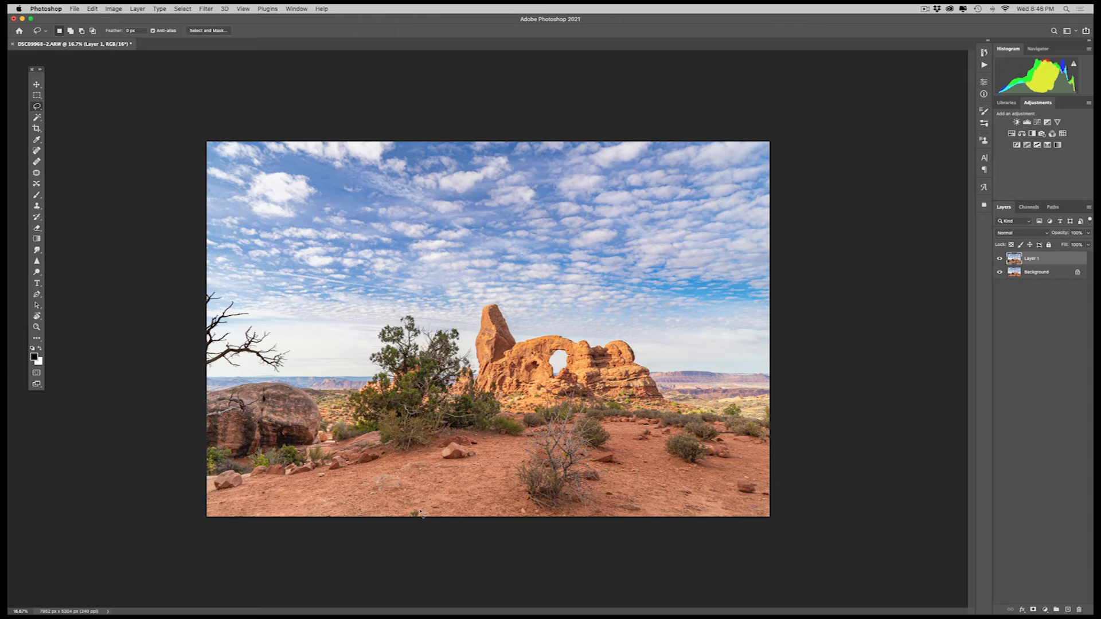
Remove the small green plant at the photo's bottom edge with a lasso selection and a Content-Aware fill.
{"action": "left_click_drag", "start_coordinate": [407, 519], "coordinate": [429, 518]}
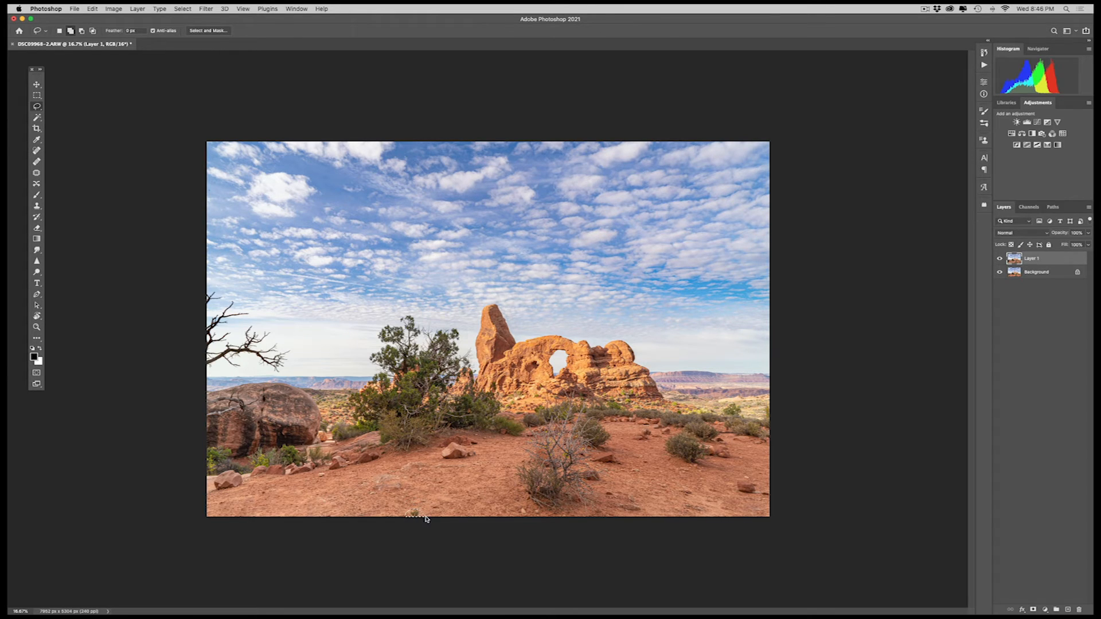
{"action": "key", "text": "shift+BackSpace"}
{"action": "key", "text": "Return"}
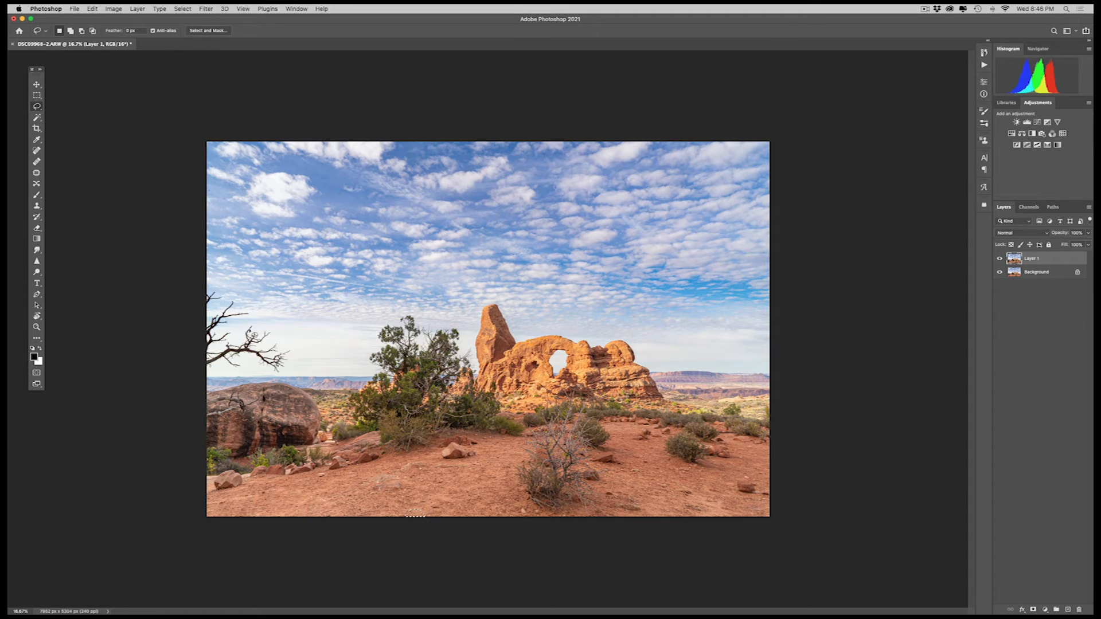
Remove the outer branch tips of the bare tree at the photo's left edge with a lasso selection and a Content-Aware fill, and deselect.
{"action": "mouse_move", "coordinate": [241, 337]}
{"action": "left_mouse_down"}
{"action": "mouse_move", "coordinate": [259, 328]}
{"action": "mouse_move", "coordinate": [274, 344]}
{"action": "mouse_move", "coordinate": [263, 349]}
{"action": "mouse_move", "coordinate": [299, 351]}
{"action": "mouse_move", "coordinate": [297, 362]}
{"action": "mouse_move", "coordinate": [275, 375]}
{"action": "mouse_move", "coordinate": [232, 363]}
{"action": "mouse_move", "coordinate": [224, 347]}
{"action": "mouse_move", "coordinate": [245, 343]}
{"action": "left_mouse_up"}
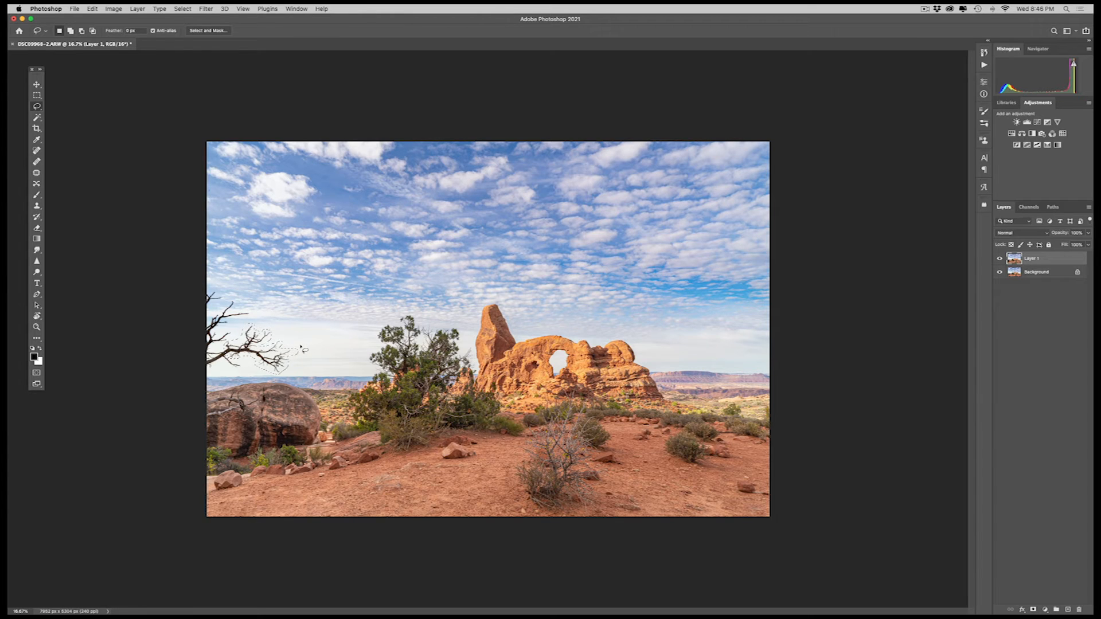
{"action": "key", "text": "shift+BackSpace"}
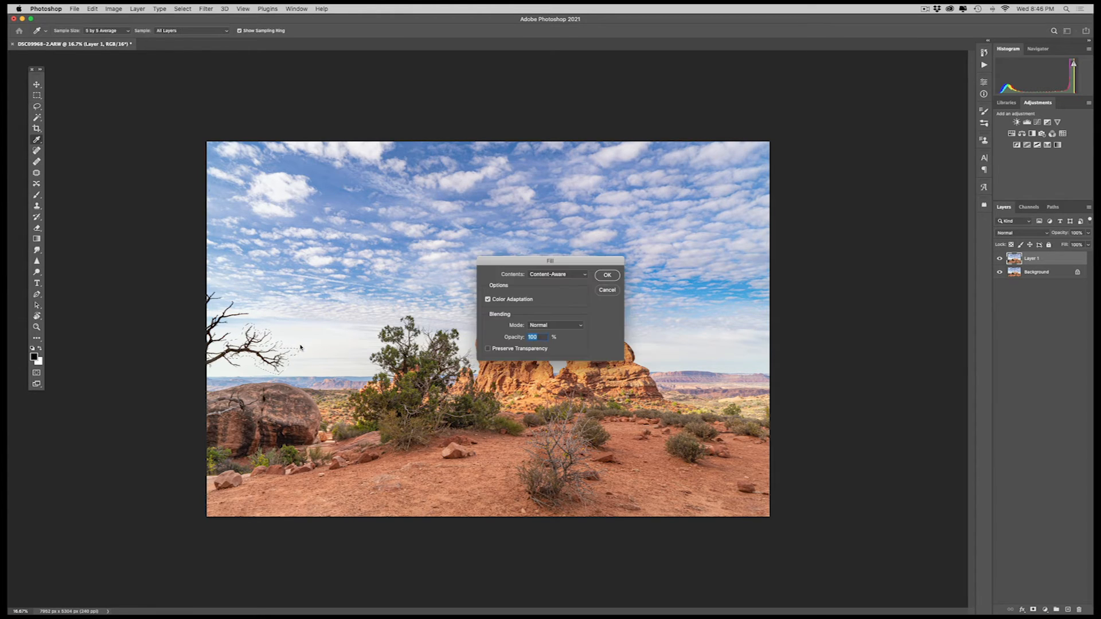
{"action": "key", "text": "Return"}
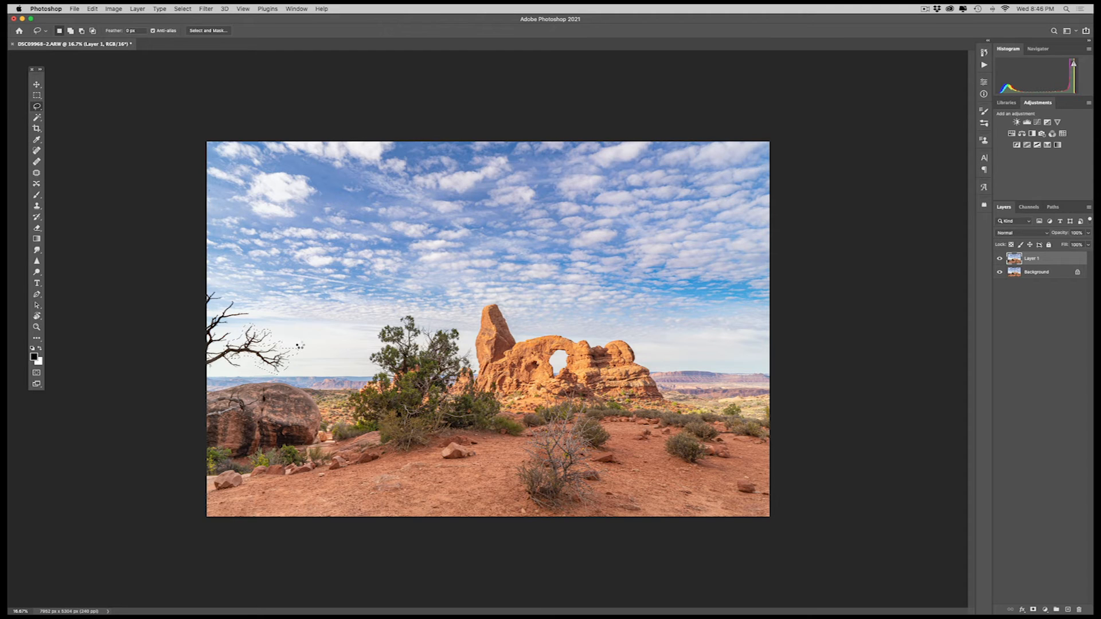
{"action": "key", "text": "super+d"}
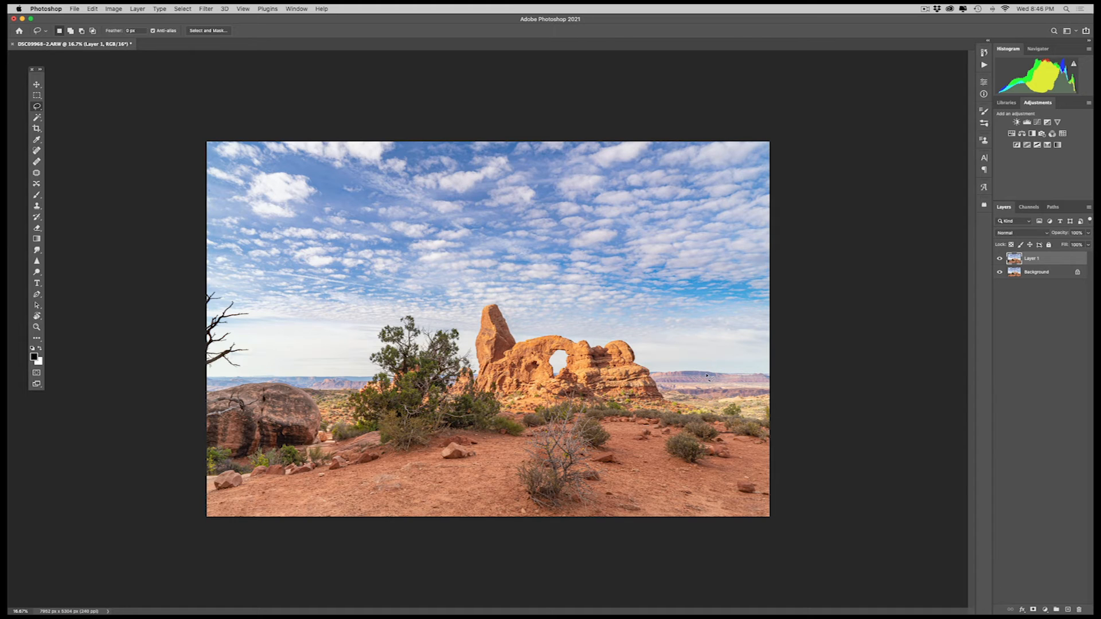
Select the photo from the horizon up with a rectangular marquee, compress its height downward to about 84% with Content-Aware Scale, and deselect.
{"action": "key", "text": "m"}
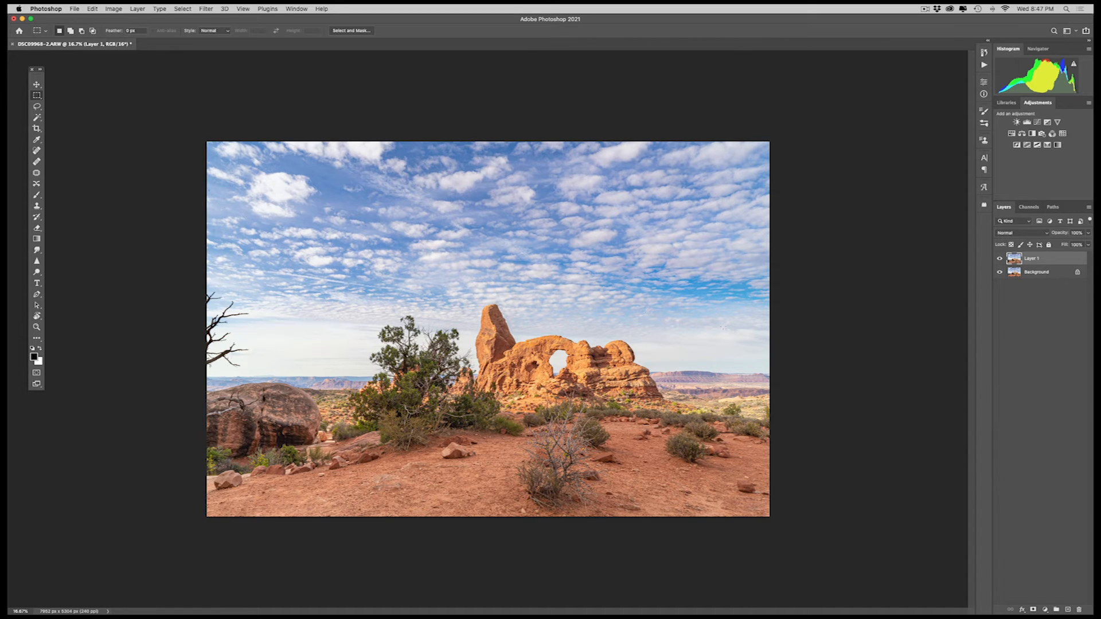
{"action": "left_click_drag", "start_coordinate": [779, 383], "coordinate": [140, 90]}
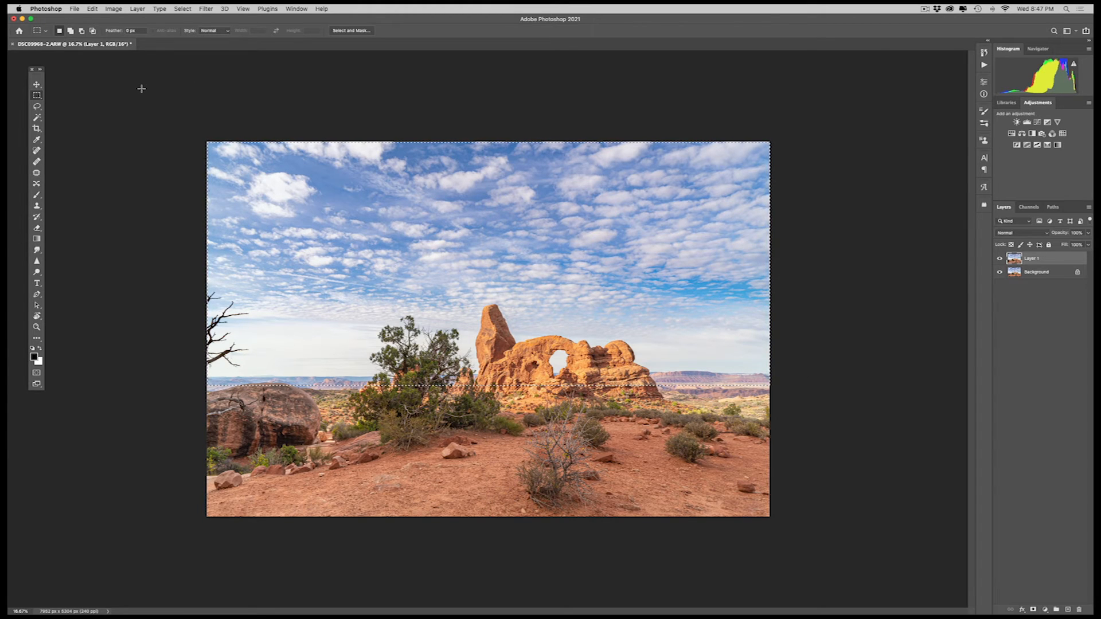
{"action": "left_click", "coordinate": [93, 9]}
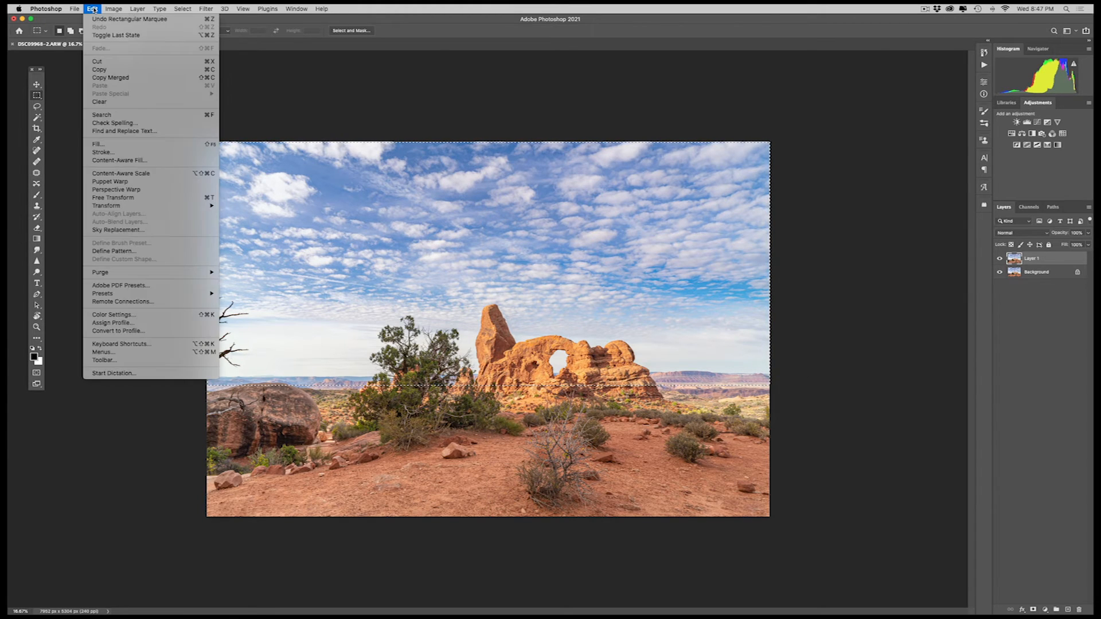
{"action": "left_click", "coordinate": [117, 173]}
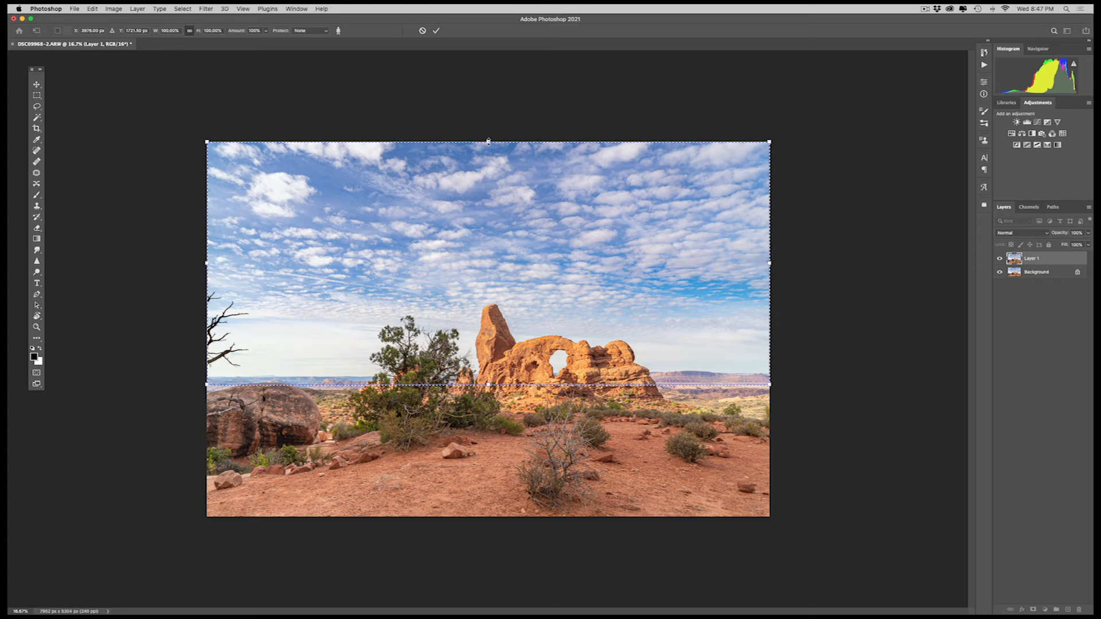
{"action": "left_click_drag", "start_coordinate": [488, 142], "coordinate": [488, 179]}
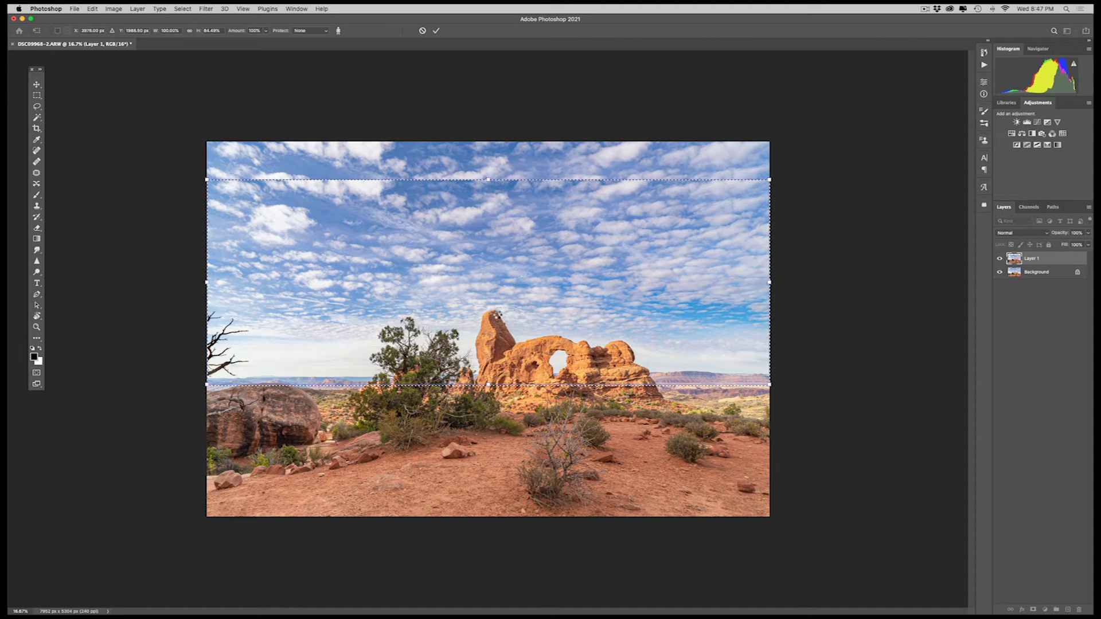
{"action": "key", "text": "Return"}
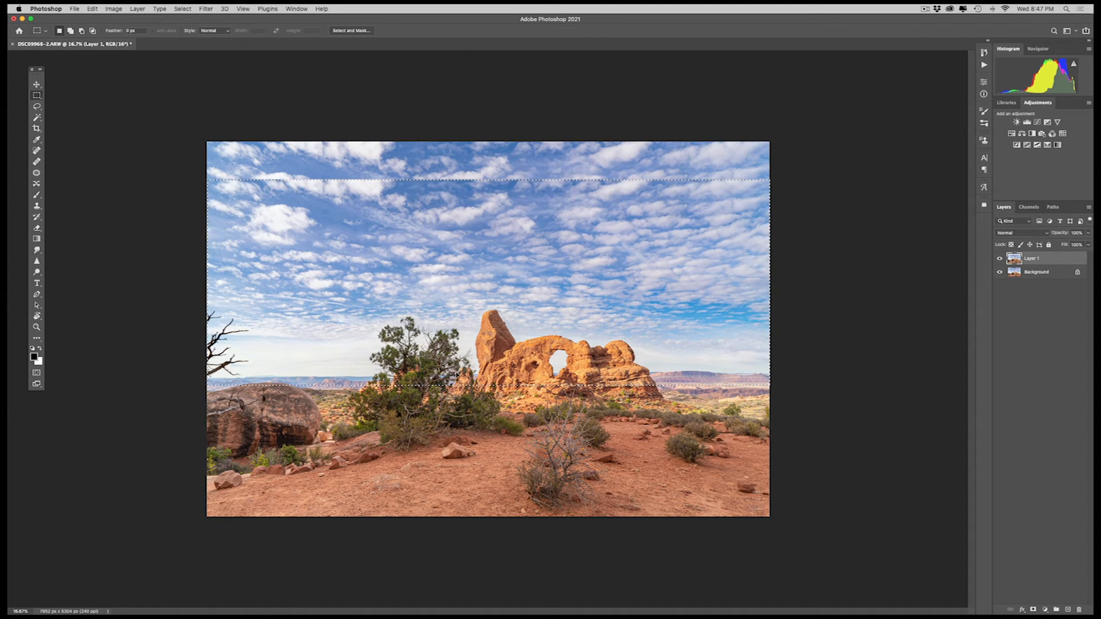
{"action": "key", "text": "super+d"}
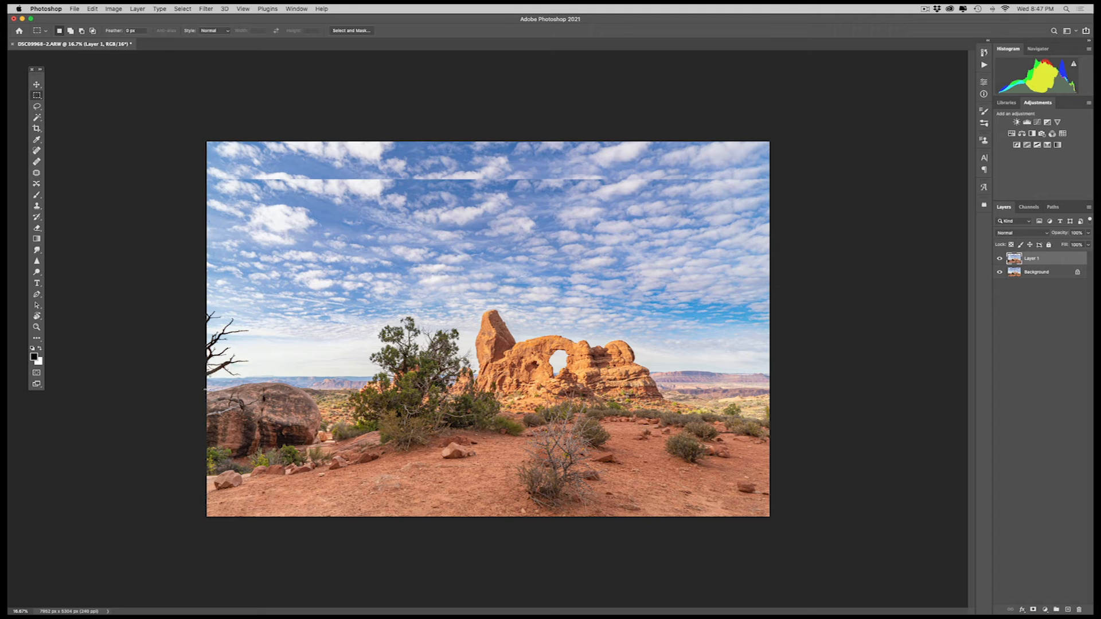
Select the photo from the horizon down with a rectangular marquee, compress its height upward to about 87% with Content-Aware Scale, and deselect.
{"action": "left_click_drag", "start_coordinate": [199, 378], "coordinate": [791, 533]}
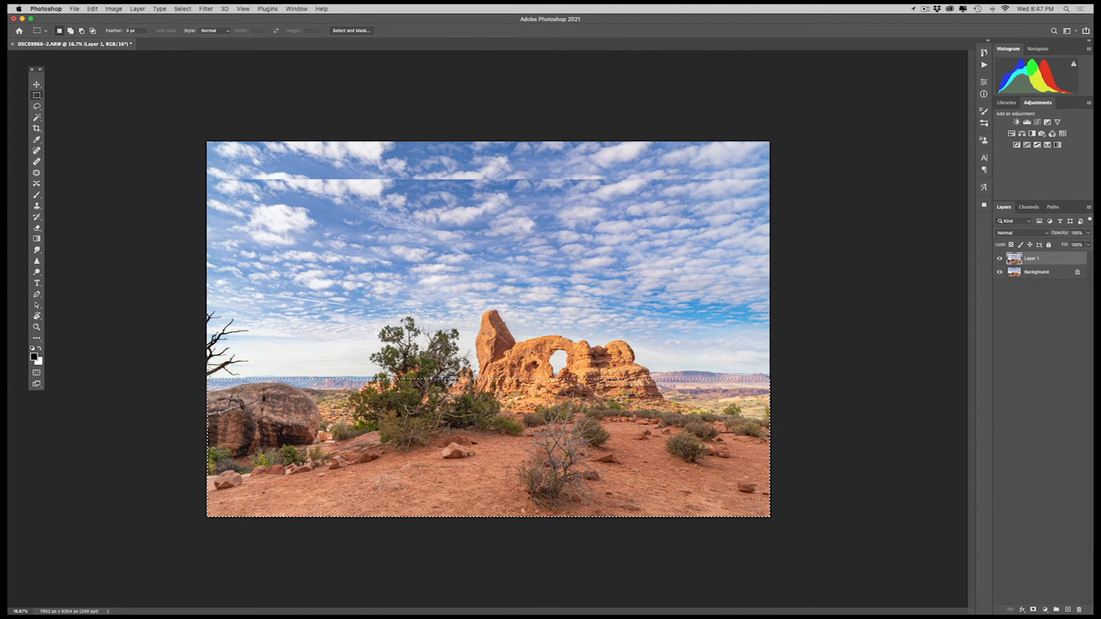
{"action": "left_click", "coordinate": [92, 8]}
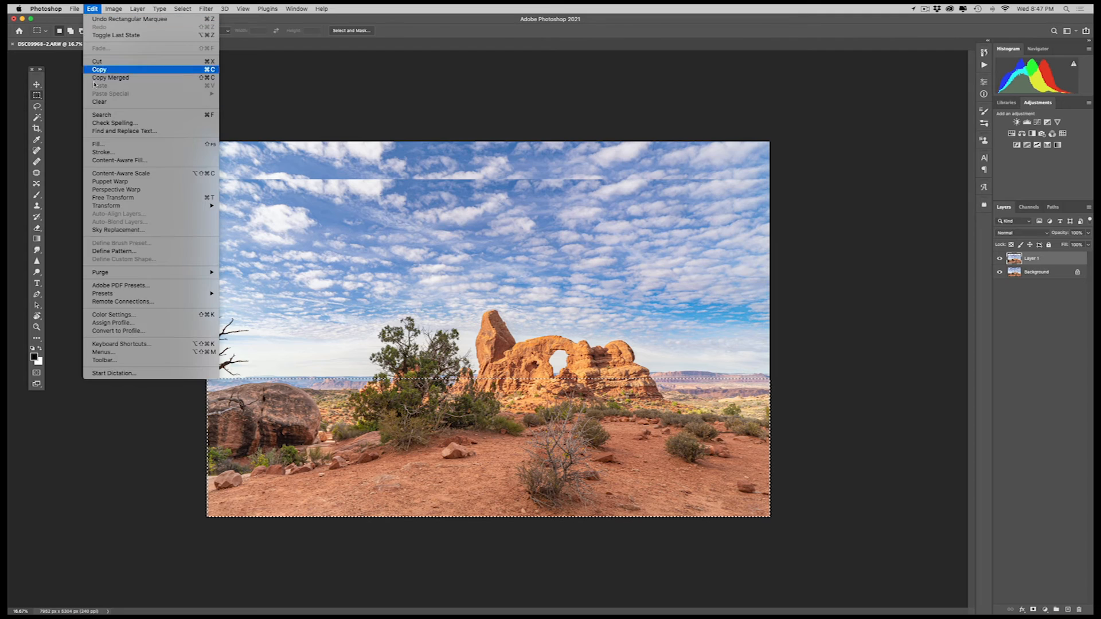
{"action": "left_click", "coordinate": [99, 173]}
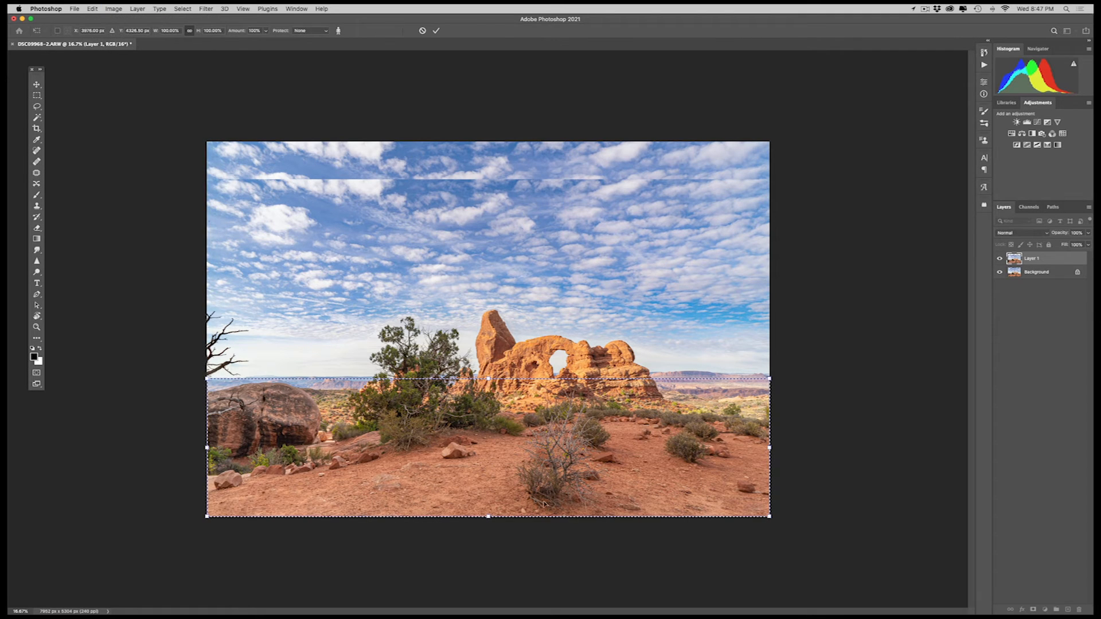
{"action": "mouse_move", "coordinate": [488, 515]}
{"action": "left_mouse_down"}
{"action": "mouse_move", "coordinate": [489, 470]}
{"action": "mouse_move", "coordinate": [488, 515]}
{"action": "mouse_move", "coordinate": [487, 497]}
{"action": "left_mouse_up"}
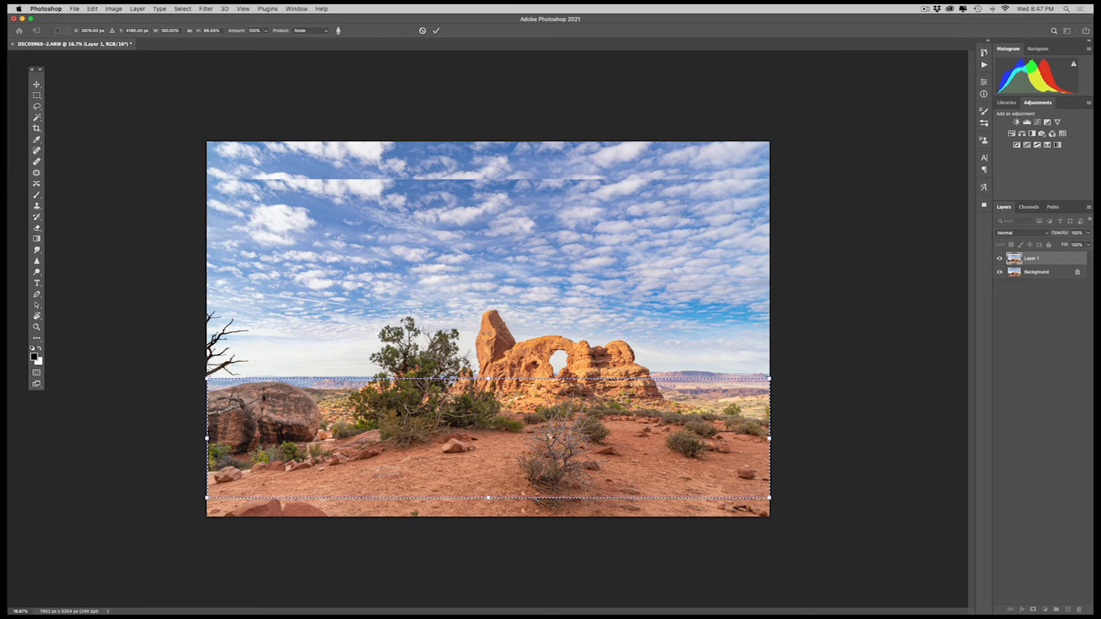
{"action": "key", "text": "Return"}
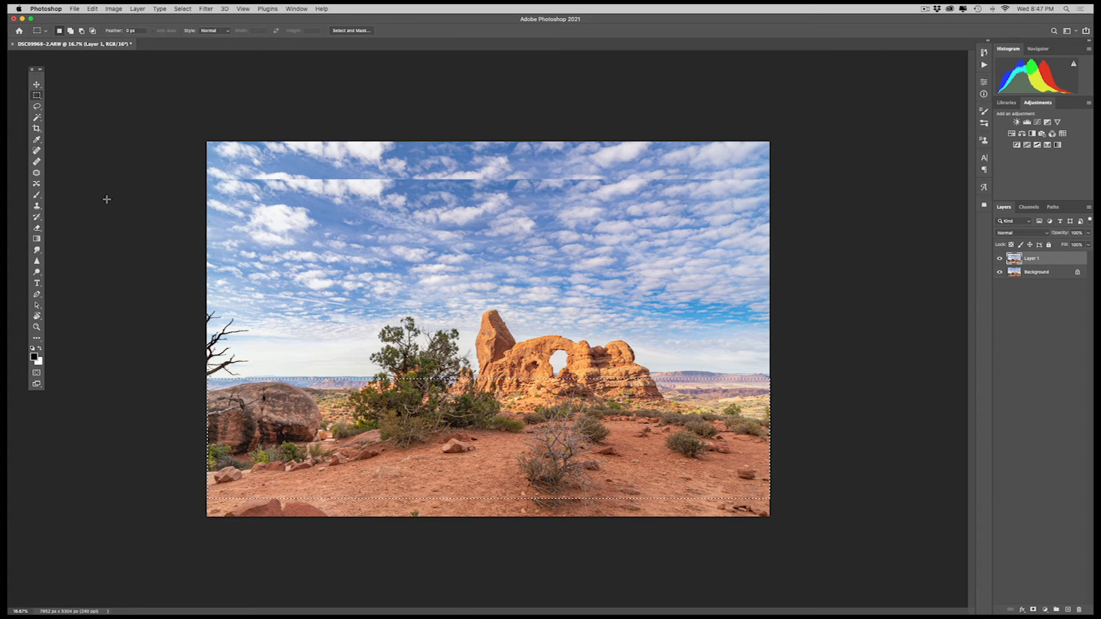
{"action": "key", "text": "super+d"}
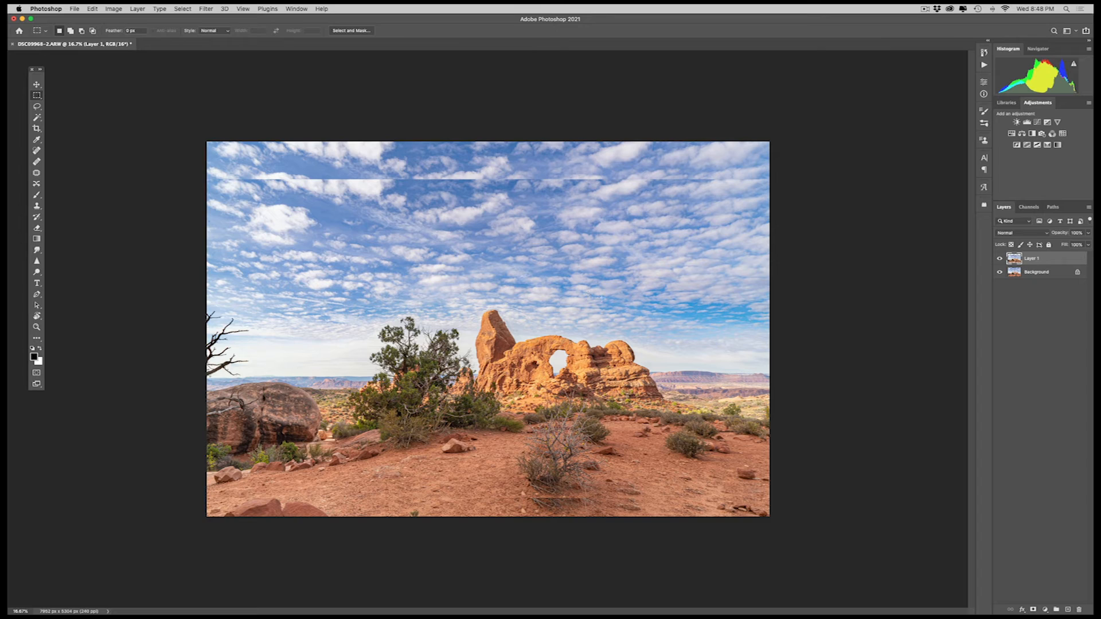
Hide the Background layer, load Layer 1's pixels as a selection, crop the image to it, and deselect.
{"action": "left_click", "coordinate": [1000, 273]}
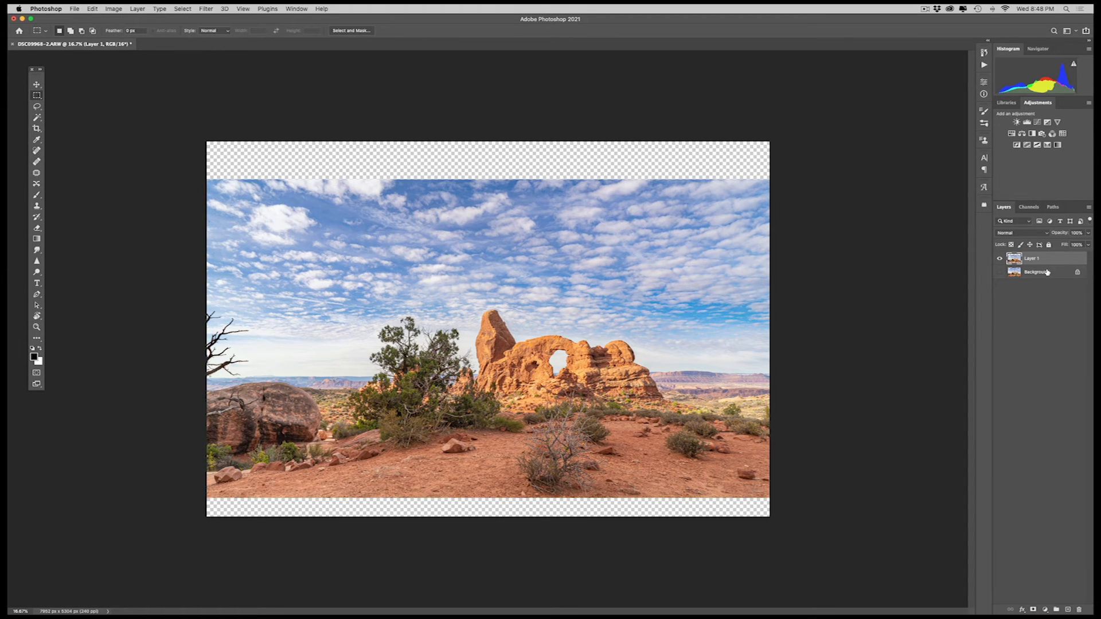
{"action": "left_click", "coordinate": [1013, 259], "text": "super"}
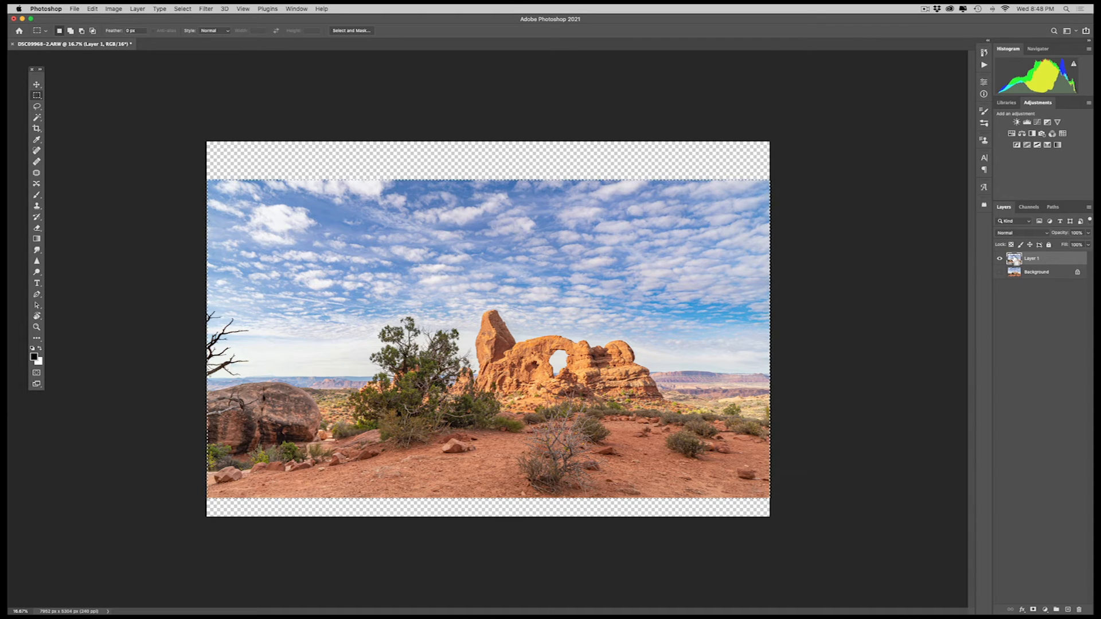
{"action": "left_click", "coordinate": [113, 8]}
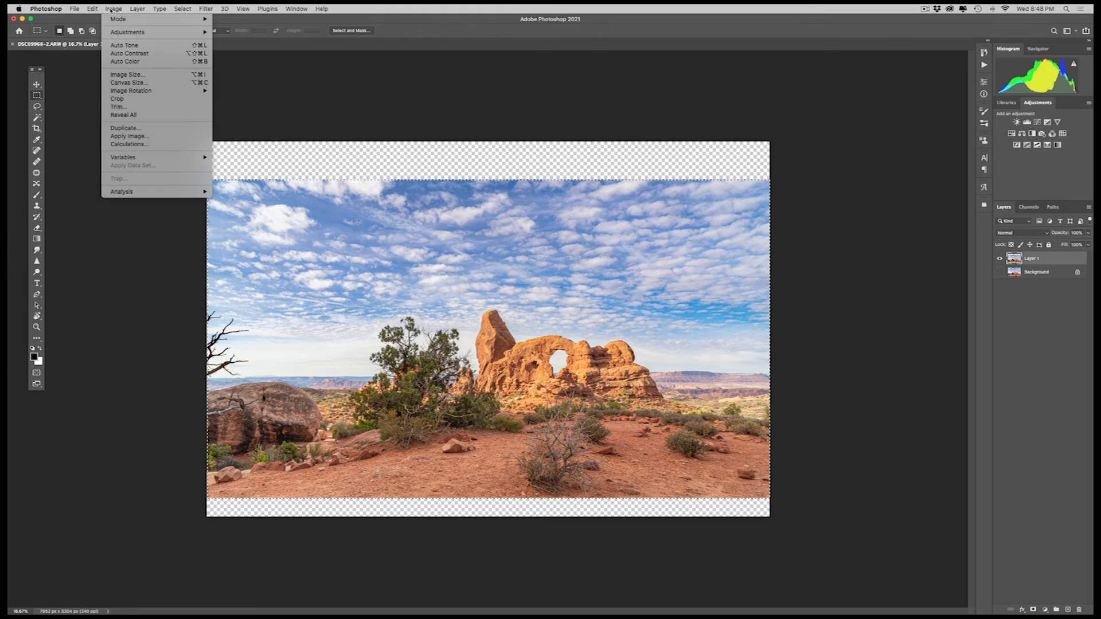
{"action": "left_click", "coordinate": [116, 98]}
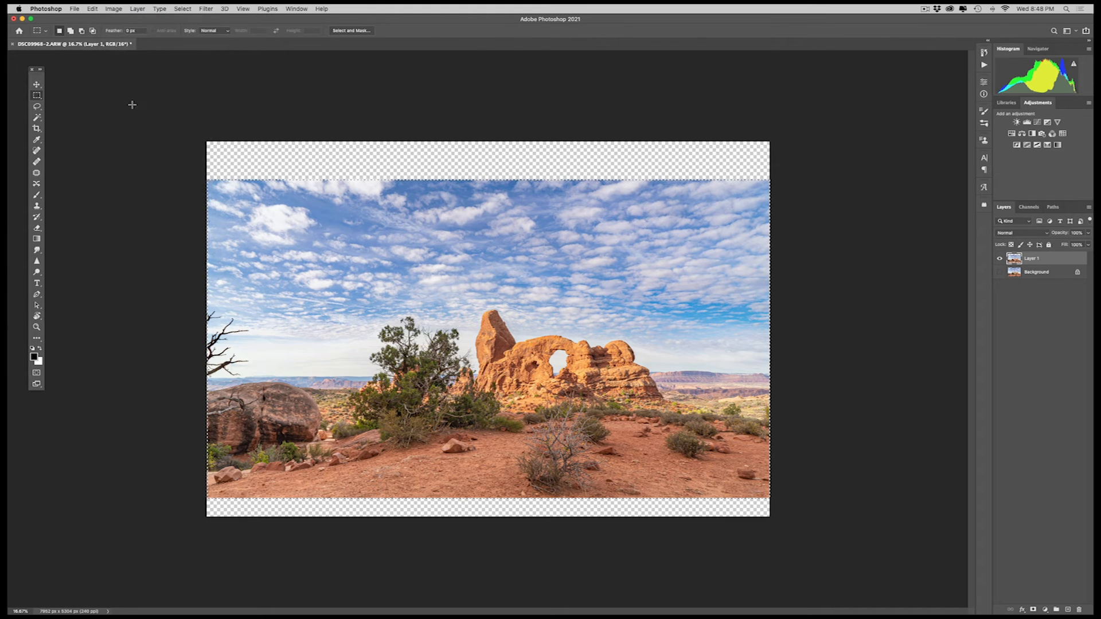
{"action": "key", "text": "super+d"}
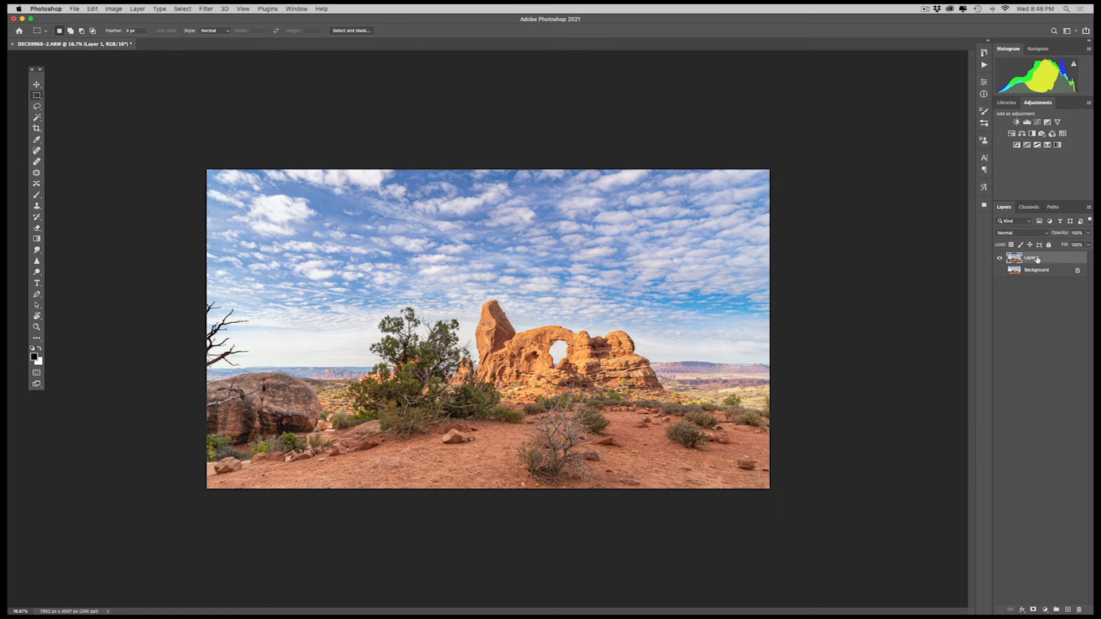
Add a new layer above Layer 1, fill it with 50% Gray at 100% opacity, and set its blend mode to Overlay.
{"action": "left_click", "coordinate": [1067, 610]}
{"action": "left_click", "coordinate": [94, 10]}
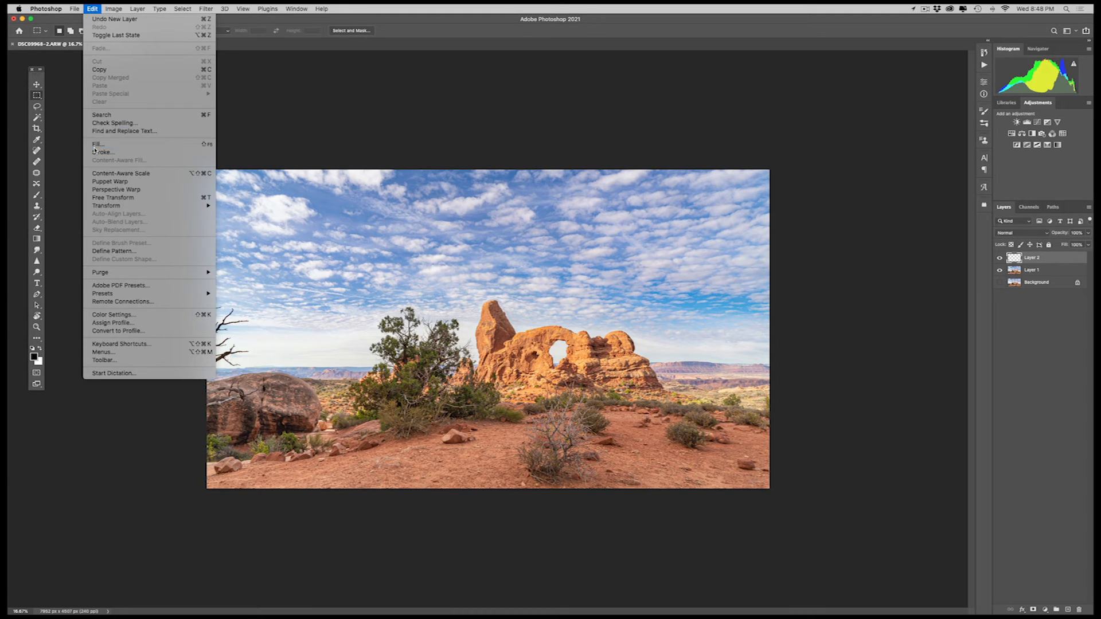
{"action": "left_click", "coordinate": [95, 130]}
{"action": "left_click", "coordinate": [555, 275]}
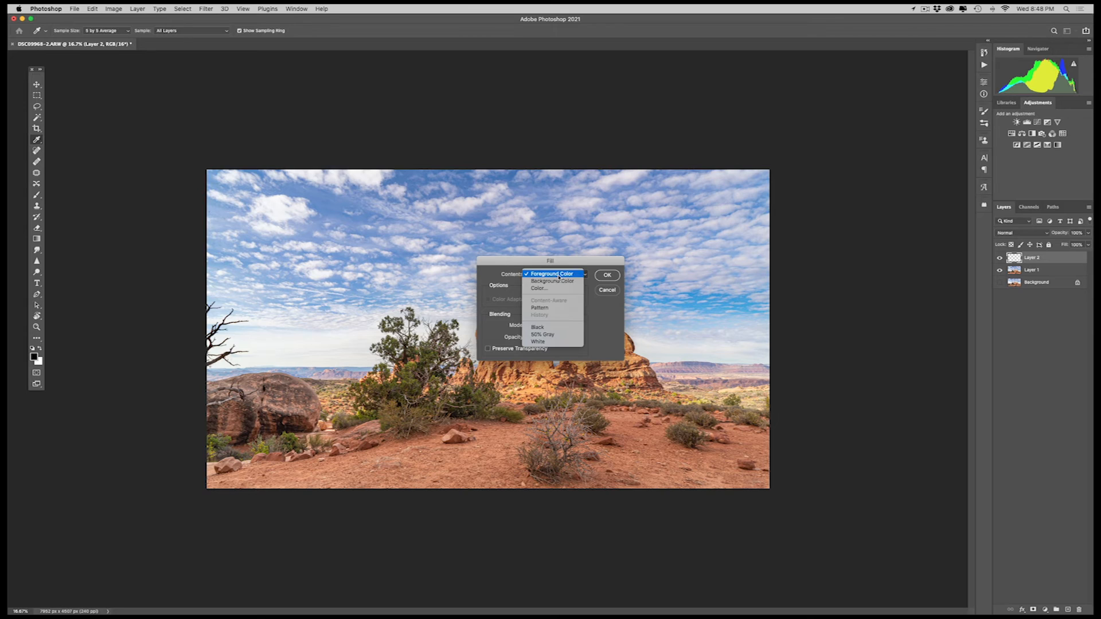
{"action": "left_click", "coordinate": [557, 331]}
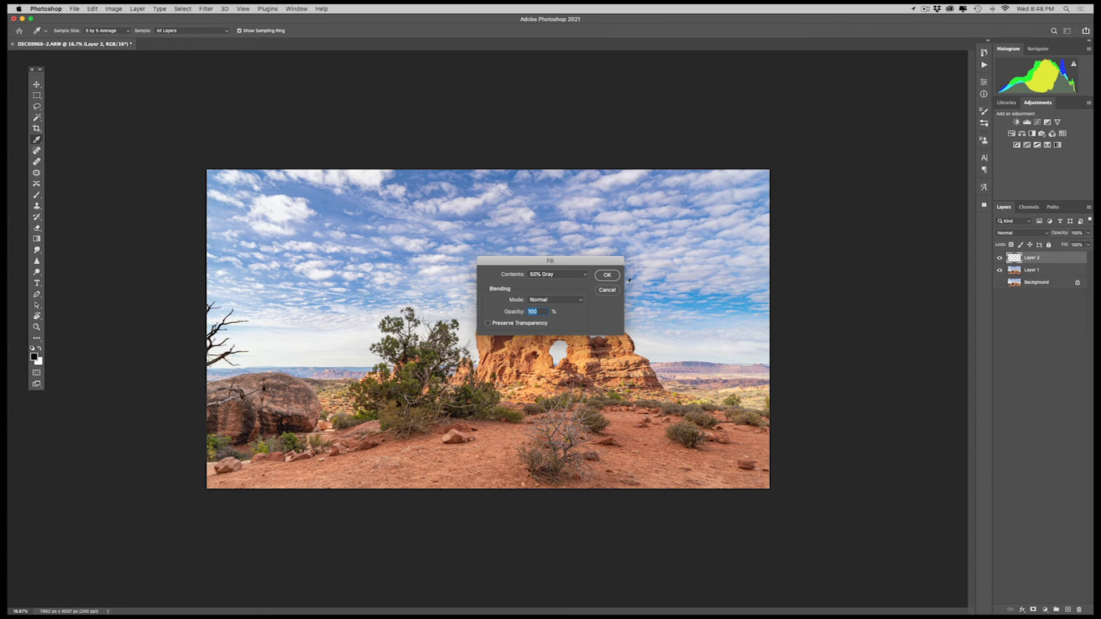
{"action": "left_click", "coordinate": [608, 275]}
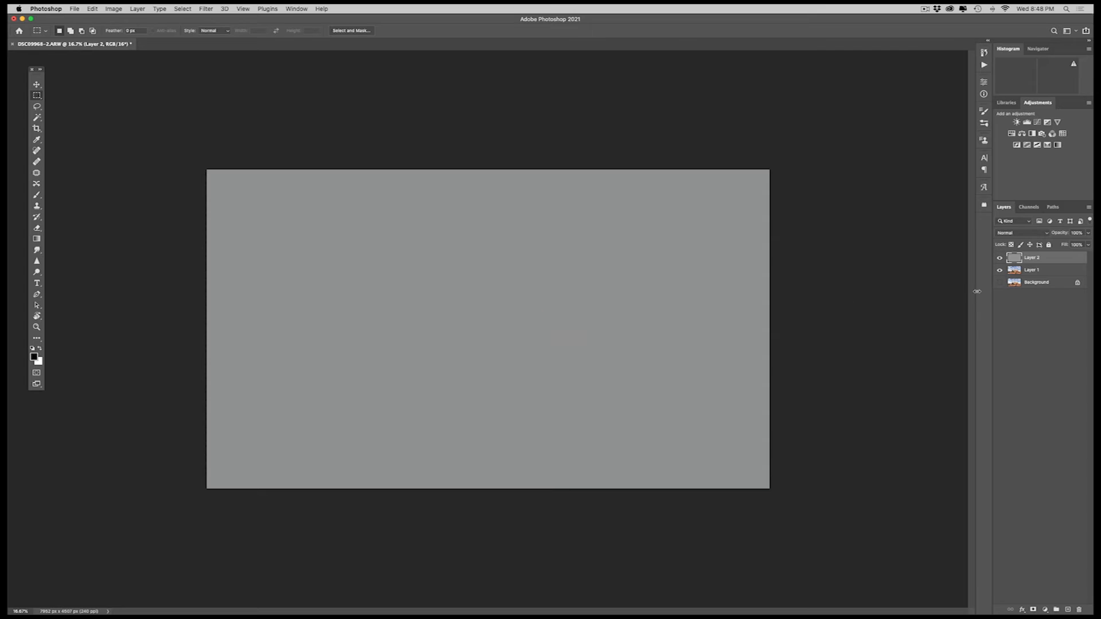
{"action": "left_click", "coordinate": [1032, 235]}
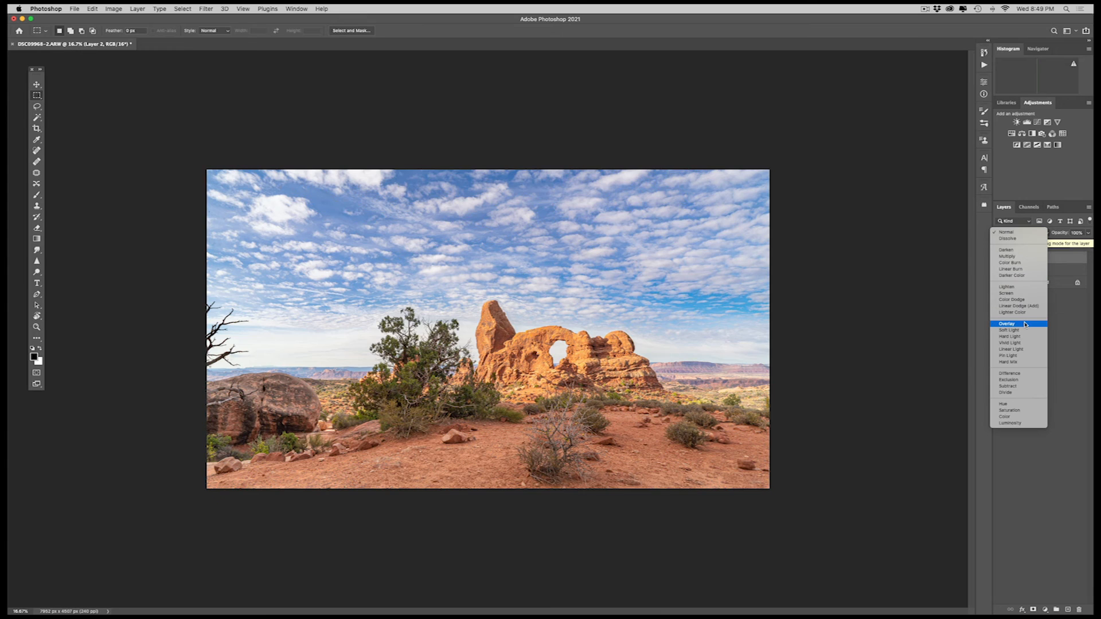
{"action": "left_click", "coordinate": [1025, 325]}
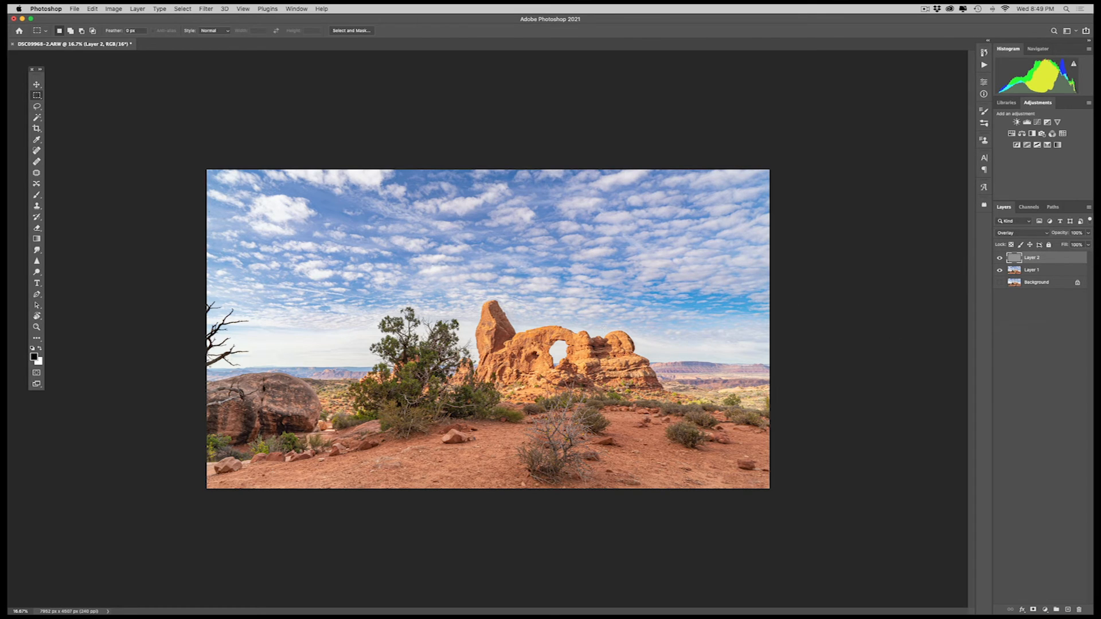
Darken the large boulder, the ground beside it and the lower foreground with low-opacity black brush strokes on Layer 2, and switch the foreground color to white.
{"action": "key", "text": "b"}
{"action": "left_click_drag", "start_coordinate": [431, 351], "coordinate": [467, 351]}
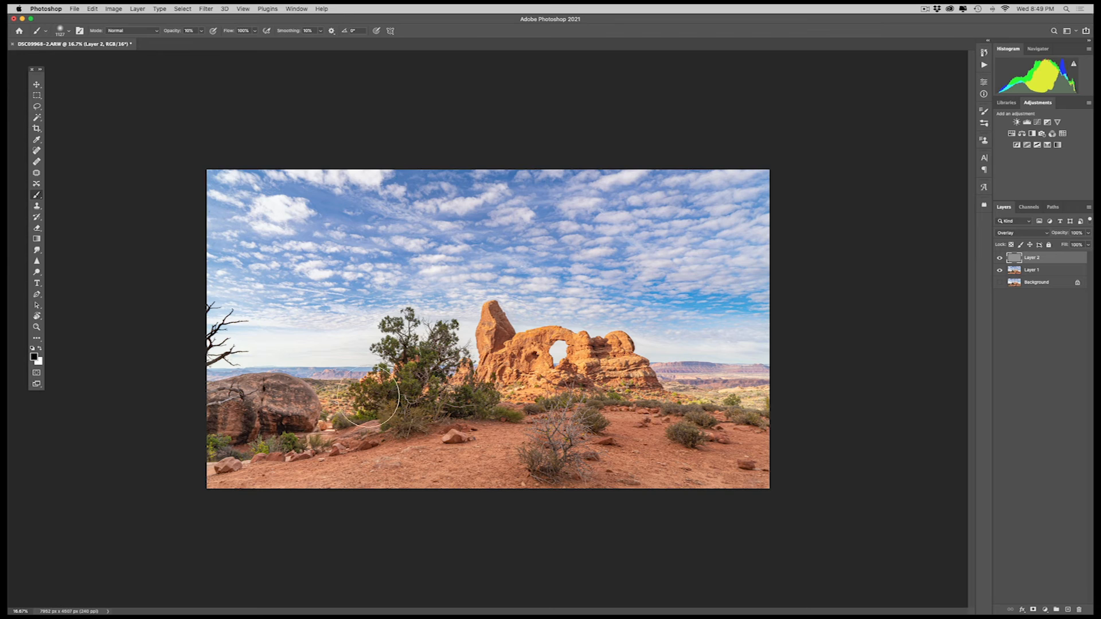
{"action": "left_click", "coordinate": [201, 31]}
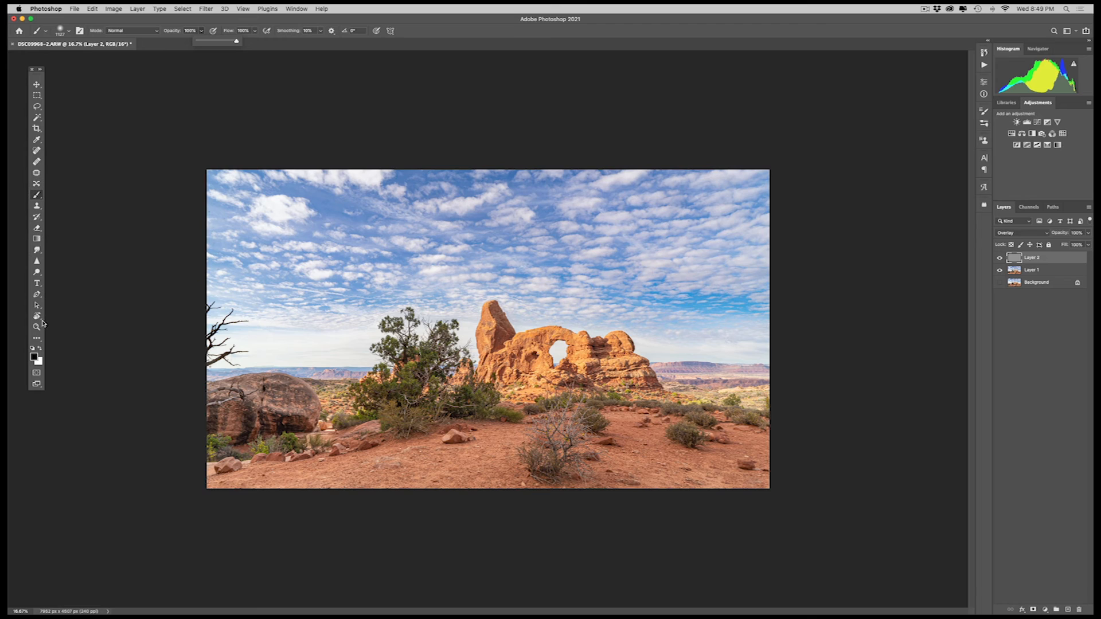
{"action": "key", "text": "Escape"}
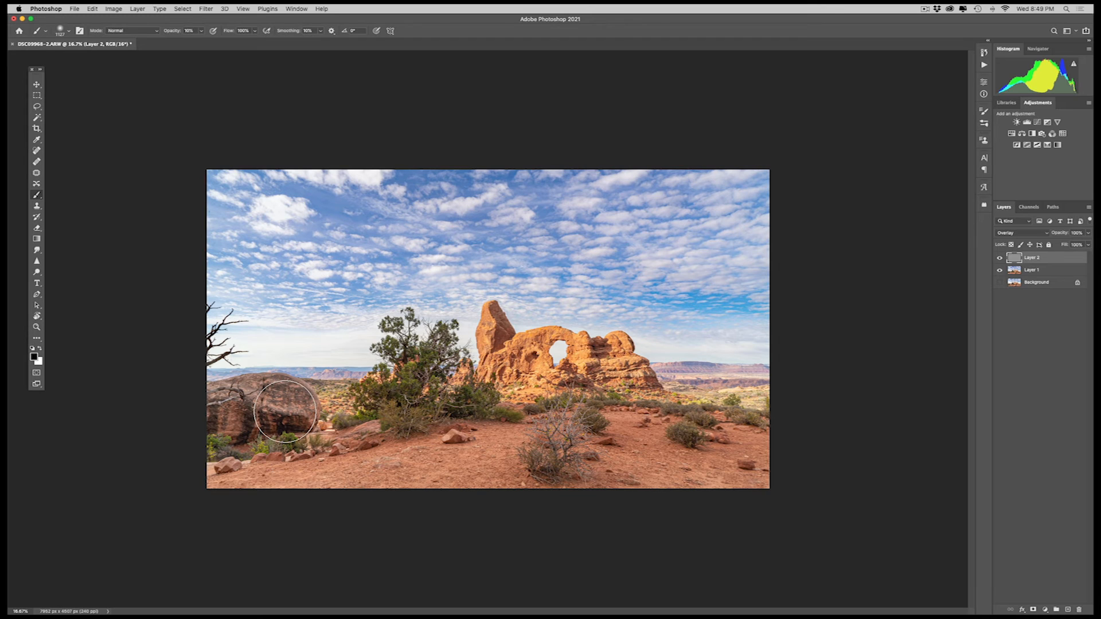
{"action": "mouse_move", "coordinate": [285, 411]}
{"action": "left_mouse_down"}
{"action": "mouse_move", "coordinate": [246, 409]}
{"action": "mouse_move", "coordinate": [353, 408]}
{"action": "mouse_move", "coordinate": [275, 408]}
{"action": "mouse_move", "coordinate": [296, 408]}
{"action": "mouse_move", "coordinate": [221, 441]}
{"action": "mouse_move", "coordinate": [237, 454]}
{"action": "mouse_move", "coordinate": [394, 464]}
{"action": "mouse_move", "coordinate": [233, 465]}
{"action": "mouse_move", "coordinate": [388, 404]}
{"action": "mouse_move", "coordinate": [343, 408]}
{"action": "mouse_move", "coordinate": [466, 400]}
{"action": "mouse_move", "coordinate": [701, 452]}
{"action": "mouse_move", "coordinate": [763, 428]}
{"action": "mouse_move", "coordinate": [677, 473]}
{"action": "mouse_move", "coordinate": [728, 462]}
{"action": "mouse_move", "coordinate": [615, 496]}
{"action": "mouse_move", "coordinate": [648, 489]}
{"action": "mouse_move", "coordinate": [526, 502]}
{"action": "mouse_move", "coordinate": [376, 496]}
{"action": "mouse_move", "coordinate": [258, 486]}
{"action": "mouse_move", "coordinate": [414, 404]}
{"action": "mouse_move", "coordinate": [695, 406]}
{"action": "mouse_move", "coordinate": [686, 385]}
{"action": "mouse_move", "coordinate": [223, 392]}
{"action": "left_mouse_up"}
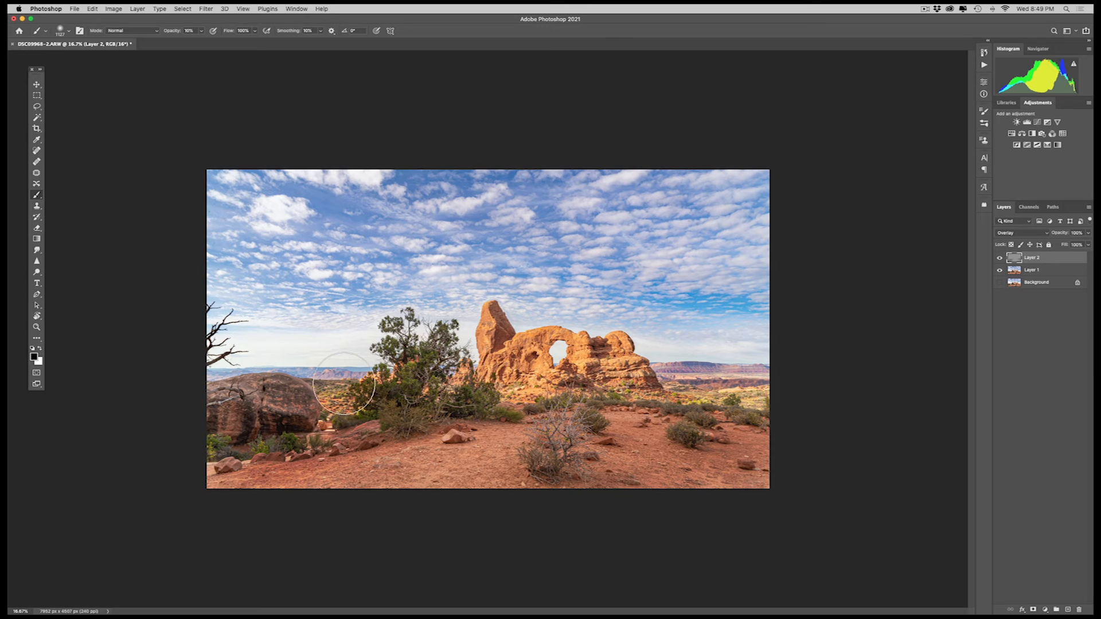
{"action": "left_click_drag", "start_coordinate": [344, 383], "coordinate": [313, 385]}
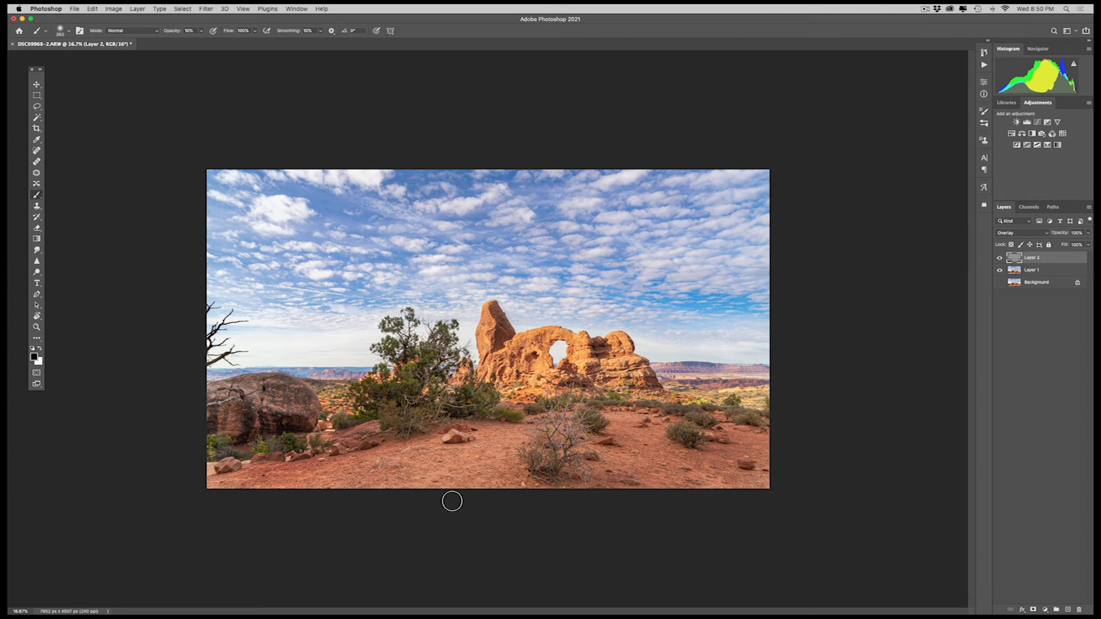
{"action": "left_click_drag", "start_coordinate": [430, 471], "coordinate": [459, 470]}
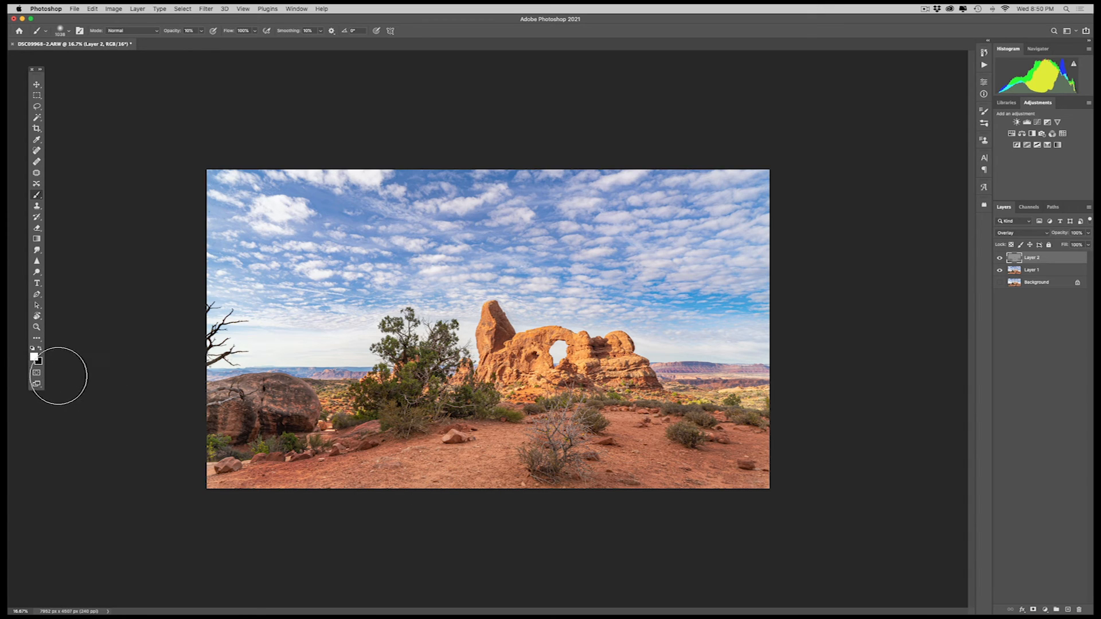
{"action": "key", "text": "x"}
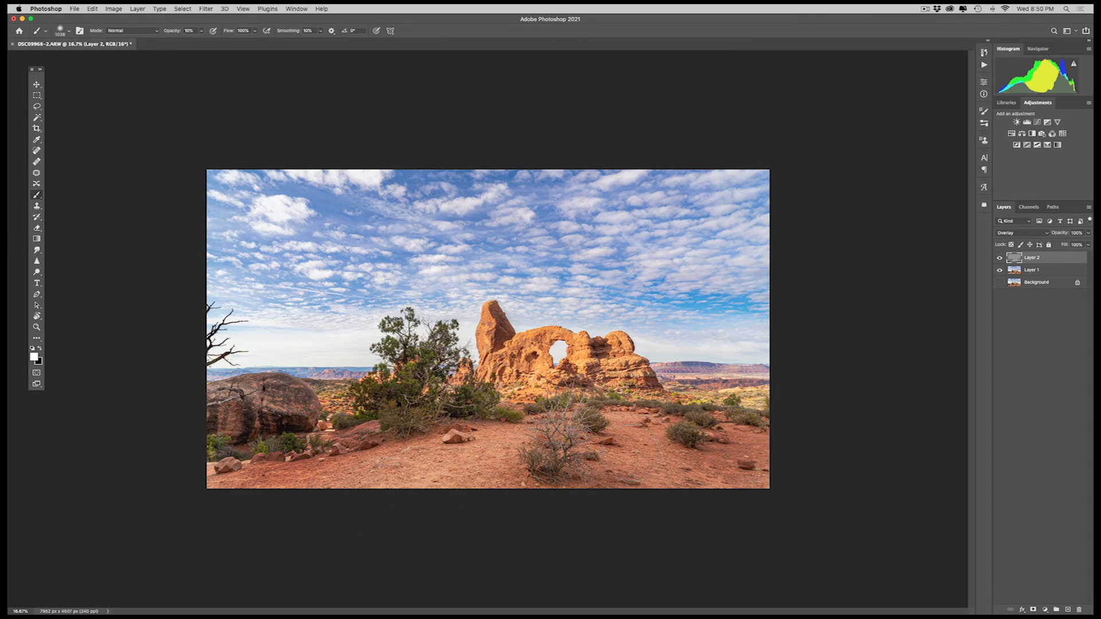
Lighten spots among the shrubs below the arch with small white brush strokes on Layer 2, and compare the photo with that layer hidden and shown.
{"action": "left_click_drag", "start_coordinate": [676, 434], "coordinate": [667, 435]}
{"action": "left_click_drag", "start_coordinate": [652, 436], "coordinate": [645, 435]}
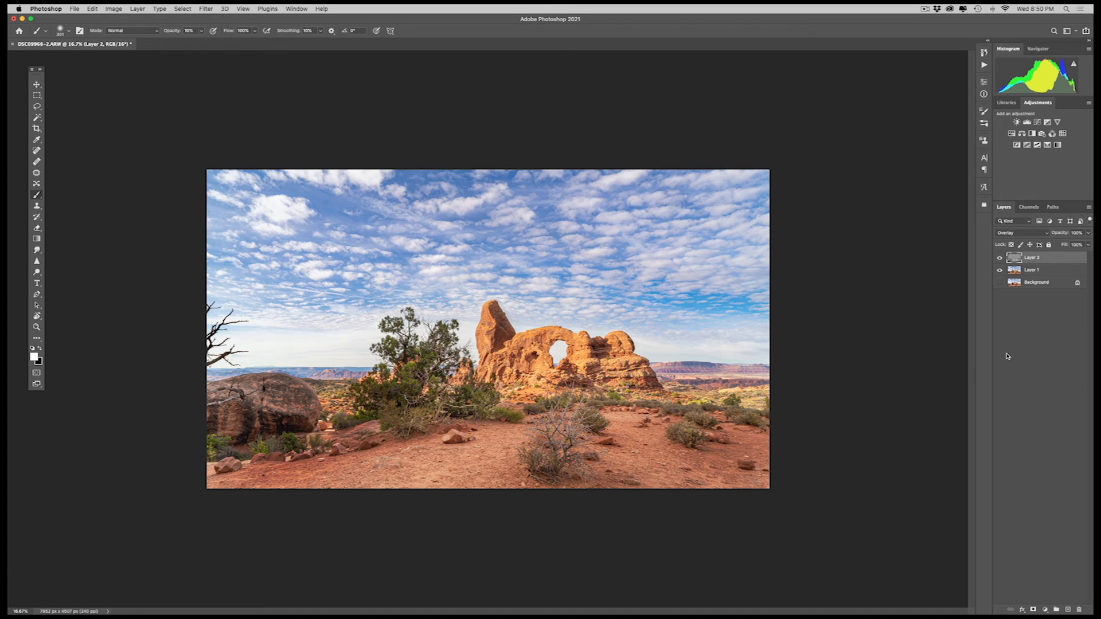
{"action": "left_click", "coordinate": [999, 259]}
{"action": "left_click", "coordinate": [999, 260]}
{"action": "left_click", "coordinate": [999, 259]}
{"action": "left_click", "coordinate": [999, 259]}
{"action": "left_click", "coordinate": [1000, 259]}
{"action": "left_click", "coordinate": [1000, 259]}
Trim both sides of the image with an unconstrained W x H x Resolution crop, cutting off the bare branch and part of the boulder, and save the file.
{"action": "key", "text": "c"}
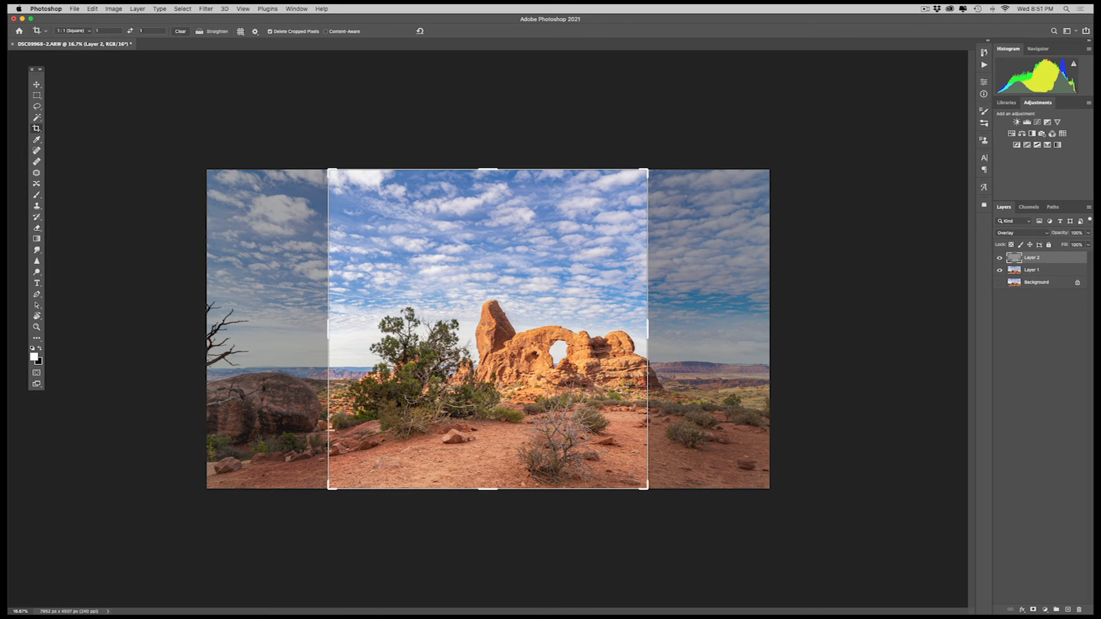
{"action": "left_click", "coordinate": [90, 31]}
{"action": "left_click", "coordinate": [74, 17]}
{"action": "mouse_move", "coordinate": [328, 329]}
{"action": "left_mouse_down"}
{"action": "mouse_move", "coordinate": [297, 329]}
{"action": "mouse_move", "coordinate": [308, 328]}
{"action": "left_mouse_up"}
{"action": "left_click_drag", "start_coordinate": [668, 333], "coordinate": [727, 333]}
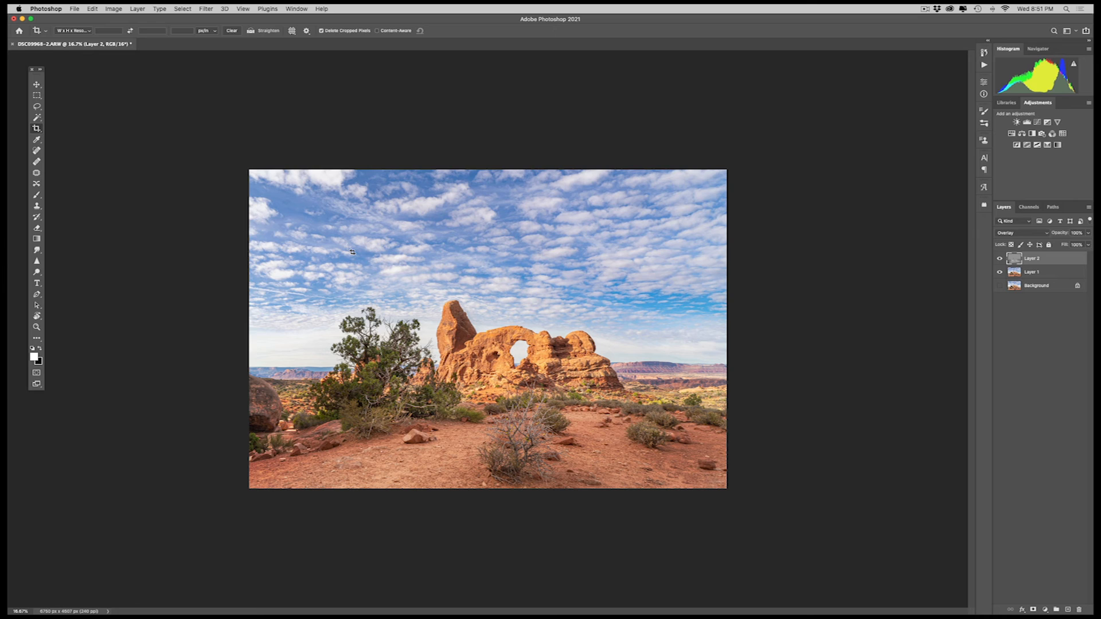
{"action": "left_click", "coordinate": [74, 8]}
{"action": "left_click", "coordinate": [115, 96]}
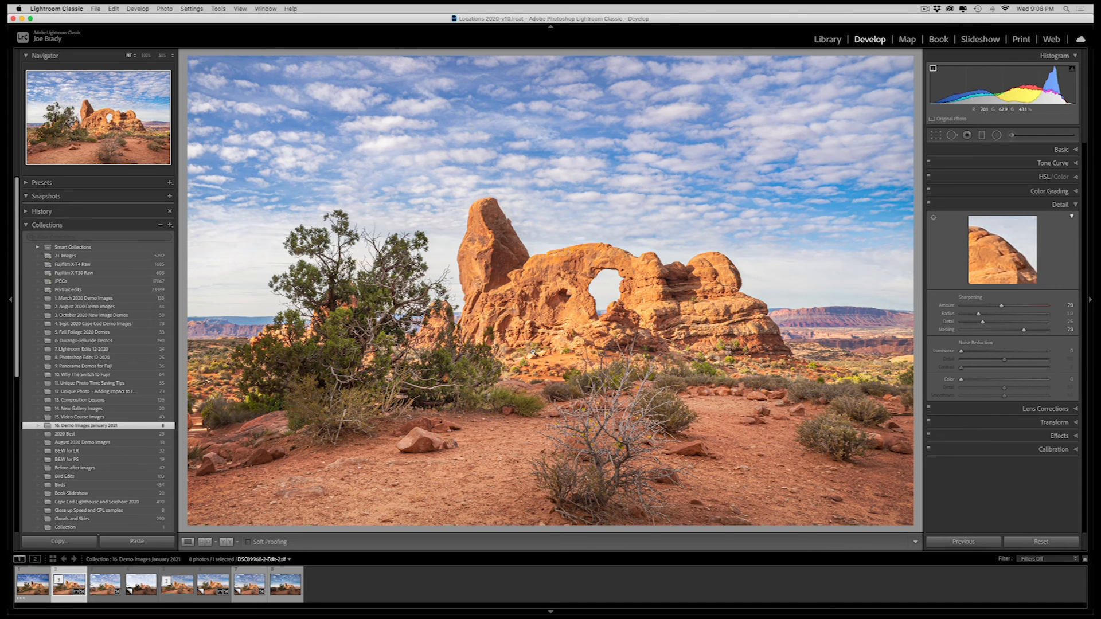
Shift the photo within its crop frame so the rock spire sits just beside the first vertical golden-ratio guide.
{"action": "left_click", "coordinate": [935, 136]}
{"action": "mouse_move", "coordinate": [591, 219]}
{"action": "left_mouse_down"}
{"action": "mouse_move", "coordinate": [603, 216]}
{"action": "mouse_move", "coordinate": [569, 229]}
{"action": "mouse_move", "coordinate": [604, 230]}
{"action": "mouse_move", "coordinate": [585, 227]}
{"action": "mouse_move", "coordinate": [580, 247]}
{"action": "mouse_move", "coordinate": [620, 249]}
{"action": "mouse_move", "coordinate": [603, 245]}
{"action": "mouse_move", "coordinate": [590, 212]}
{"action": "mouse_move", "coordinate": [607, 219]}
{"action": "left_mouse_up"}
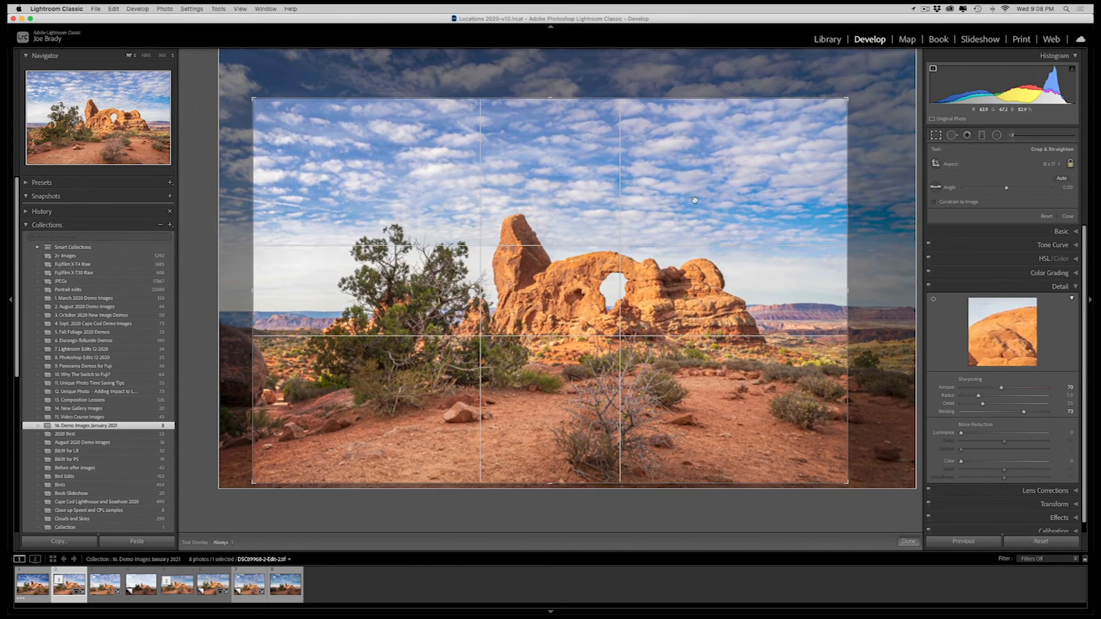
{"action": "left_click_drag", "start_coordinate": [598, 280], "coordinate": [538, 290]}
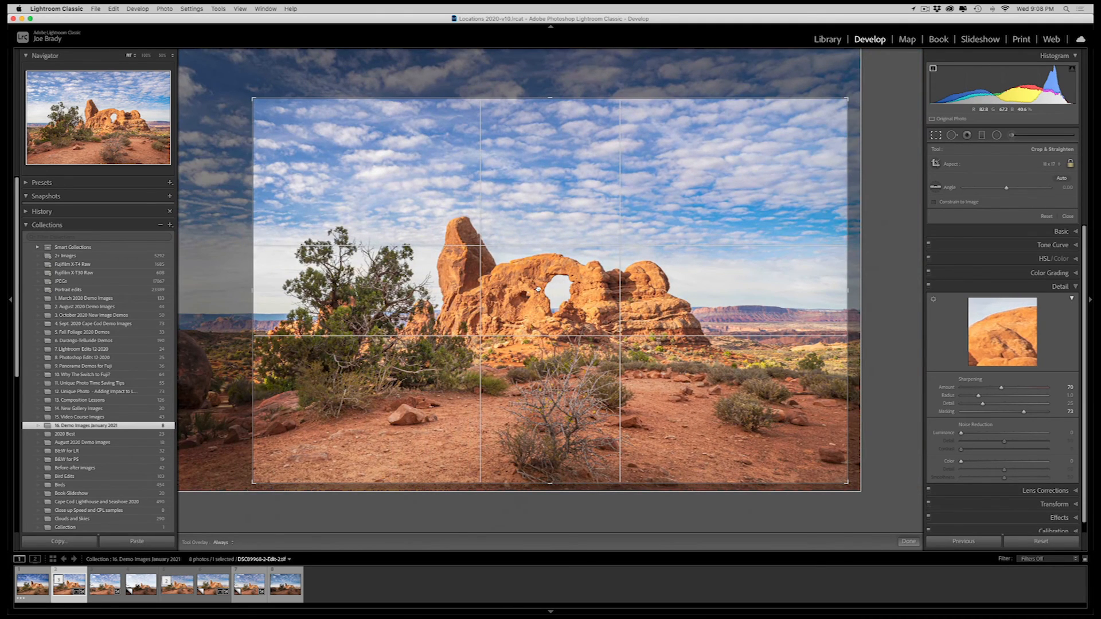
{"action": "left_click_drag", "start_coordinate": [537, 289], "coordinate": [593, 287]}
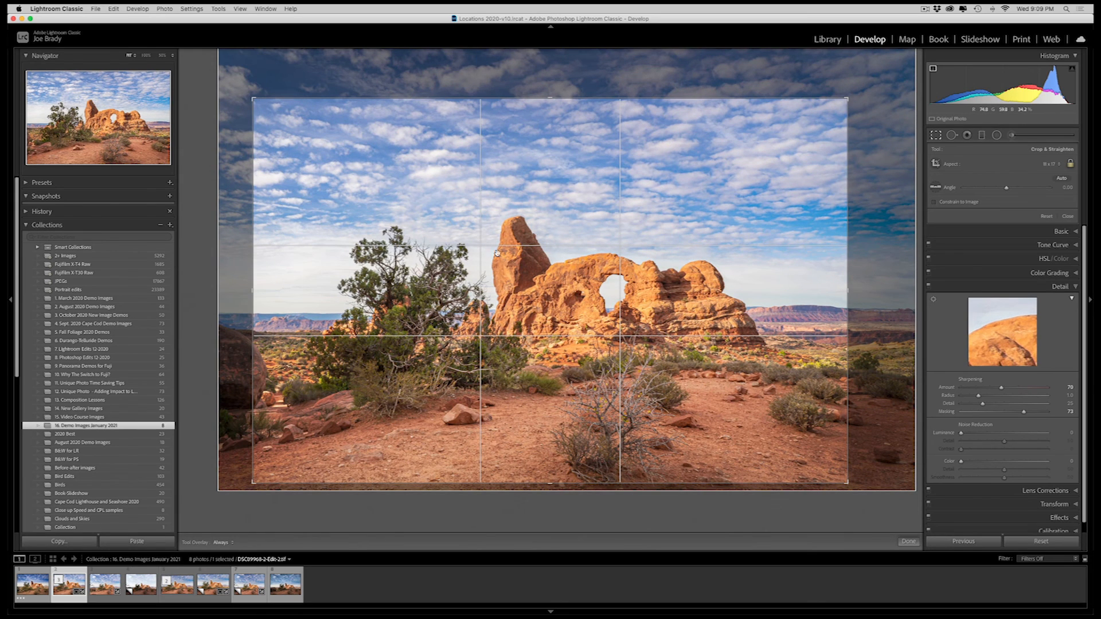
View the available crop guide overlays, keep the Golden Ratio guide, and apply the crop.
{"action": "left_click", "coordinate": [219, 9]}
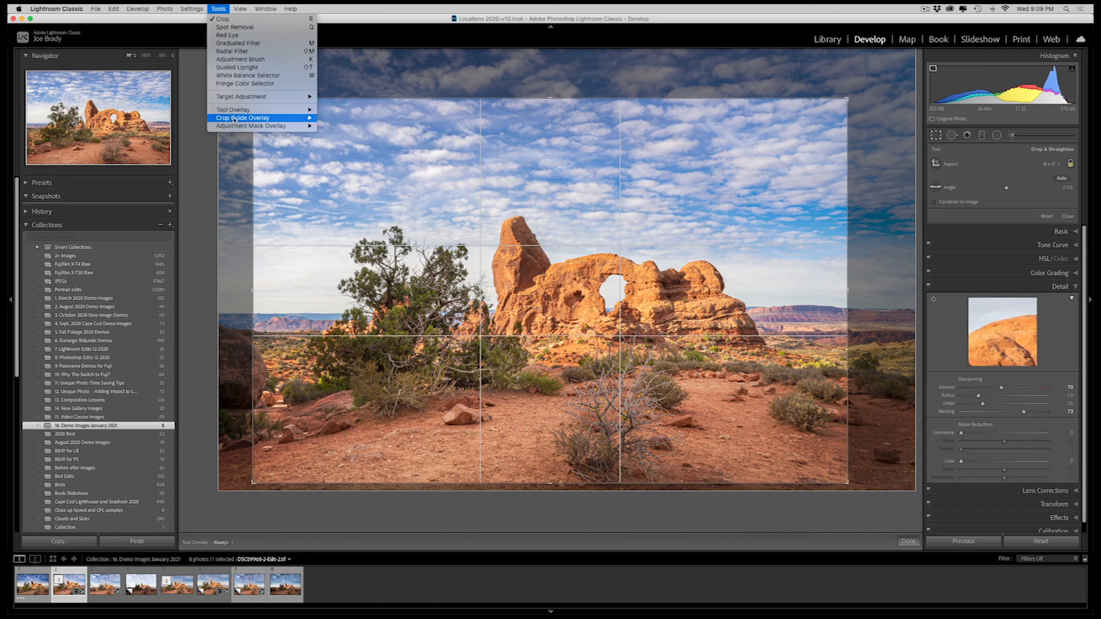
{"action": "mouse_move", "coordinate": [235, 120]}
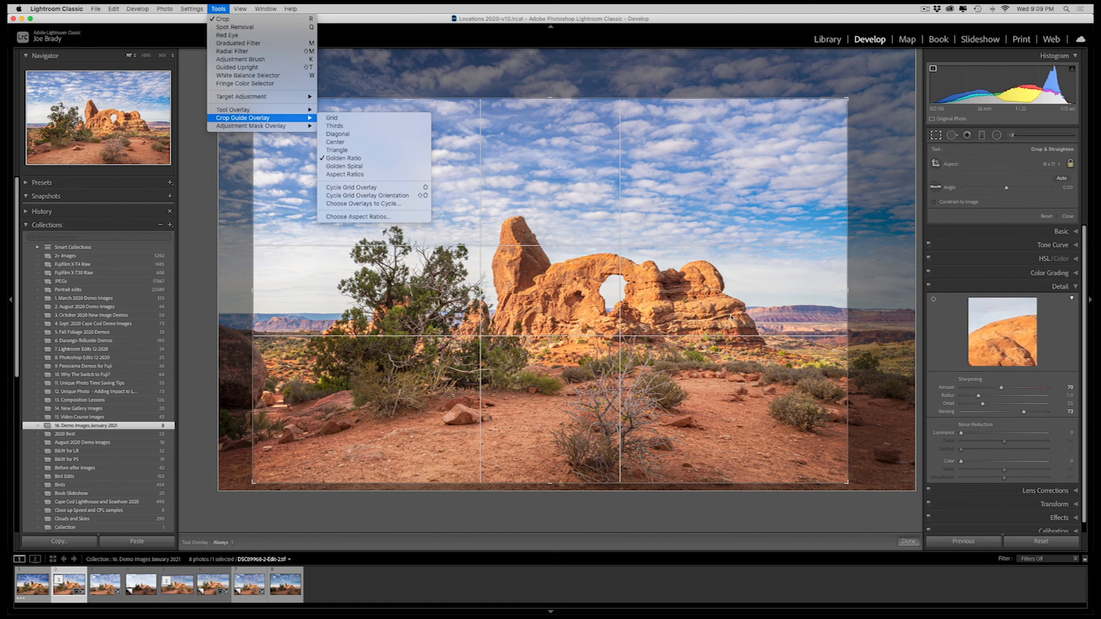
{"action": "left_click", "coordinate": [903, 539]}
{"action": "left_click", "coordinate": [905, 541]}
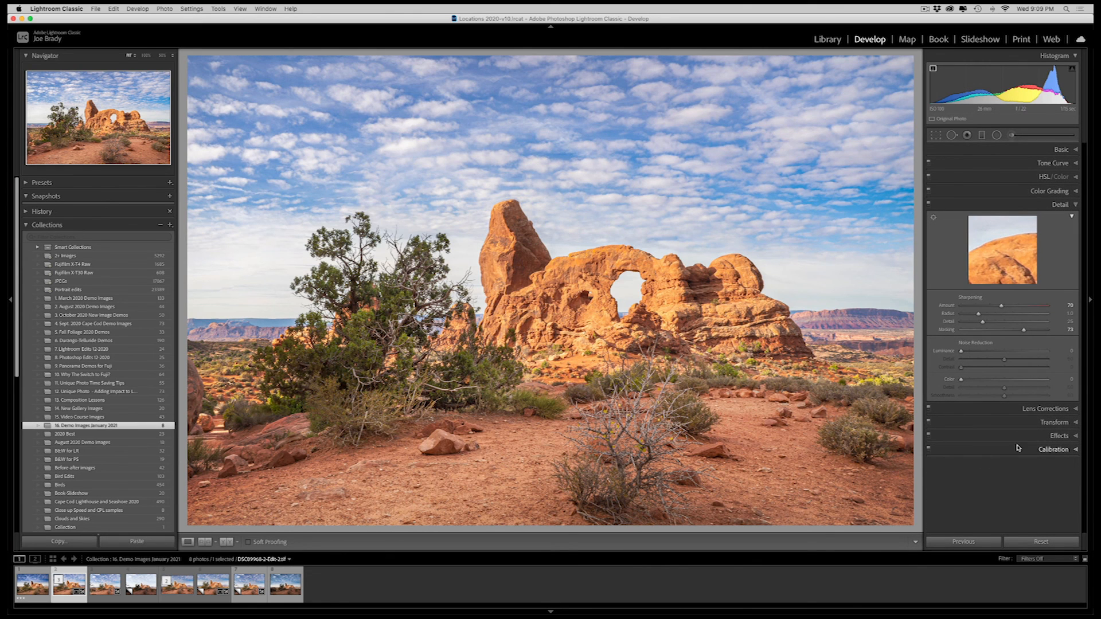
Show the photo's post-crop vignetting settings and add the fourth filmstrip photo, a virtual copy, to the selection.
{"action": "left_click", "coordinate": [1052, 437]}
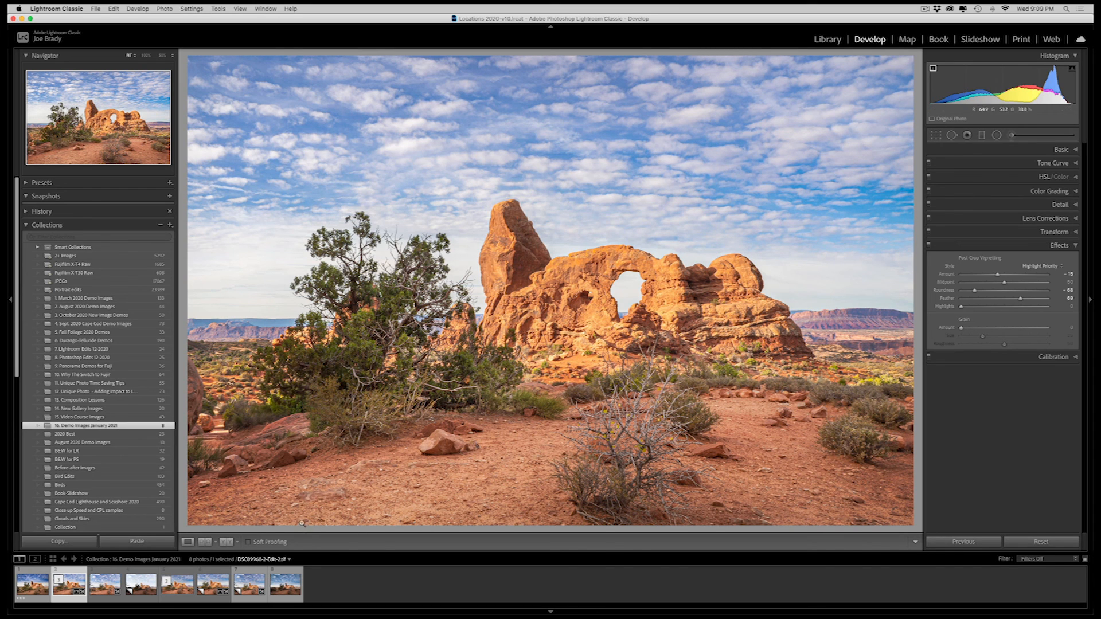
{"action": "left_click", "coordinate": [141, 584], "text": "super"}
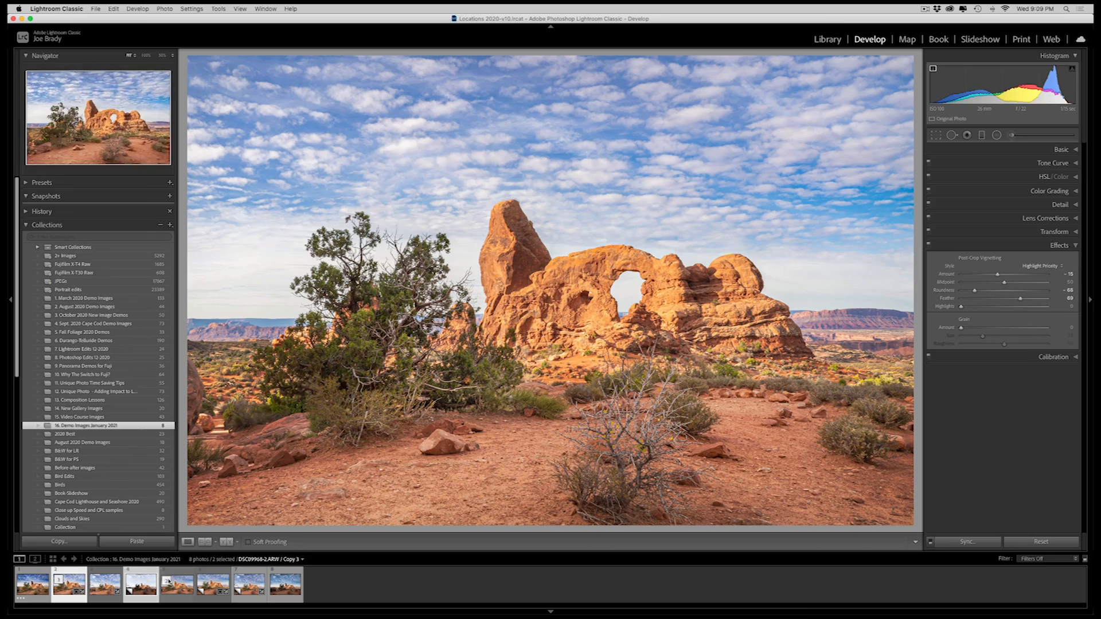